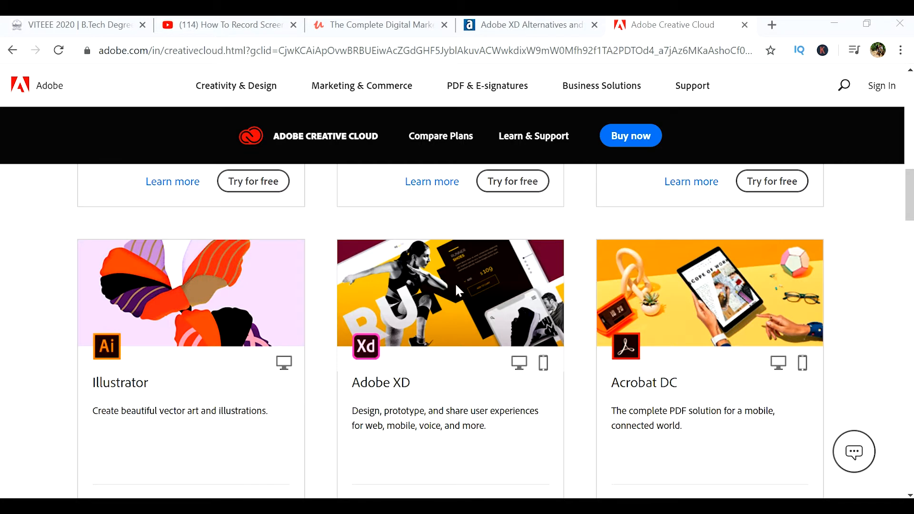
Open the Adobe XD product page from the Creative Cloud app list.
scroll(470, 256, "down", 2)
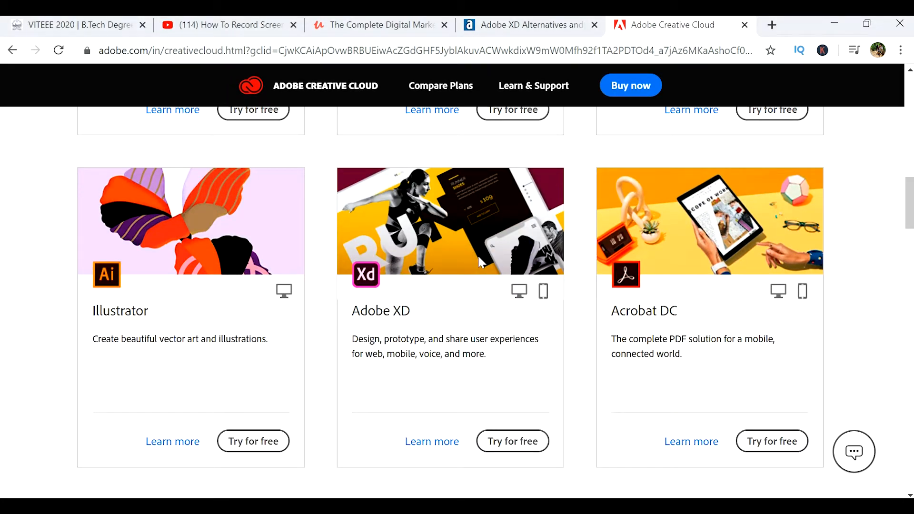
left_click(442, 446)
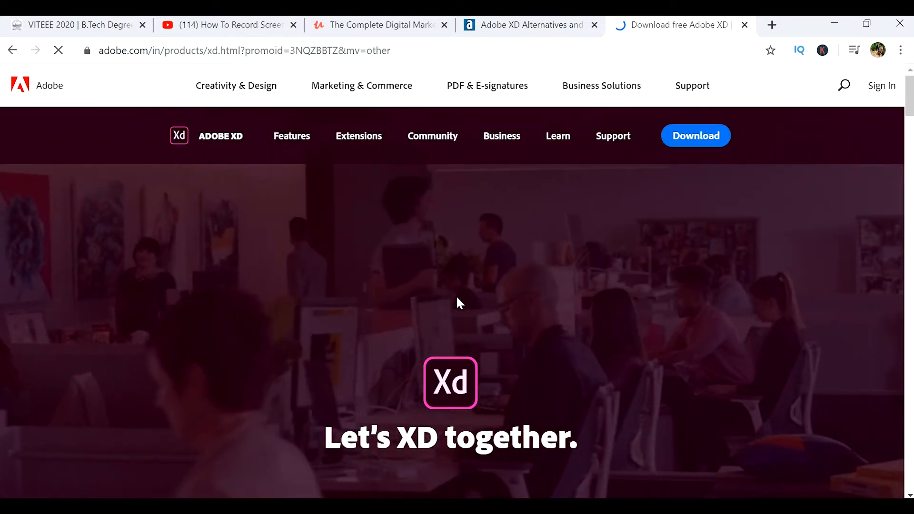
scroll(457, 295, "down", 3)
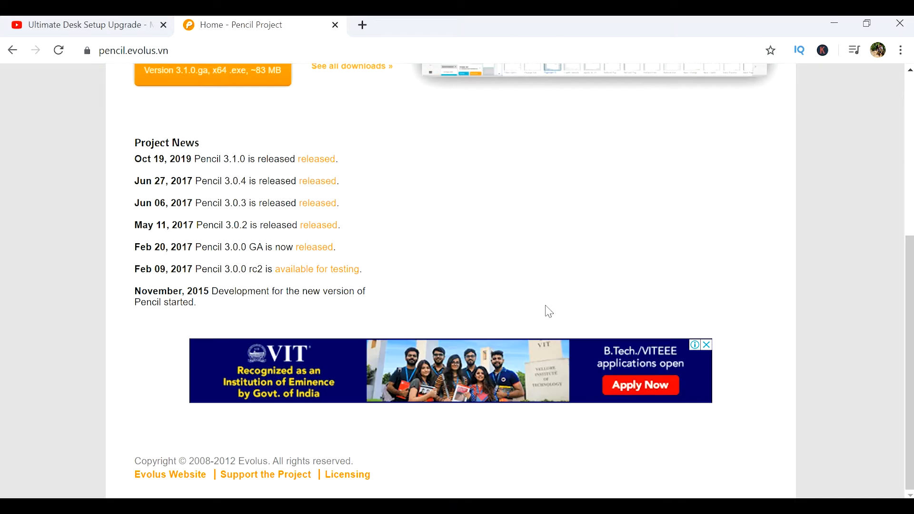
Examine the introduction and feature sections of the Adobe XD product page.
scroll(549, 312, "up", 3)
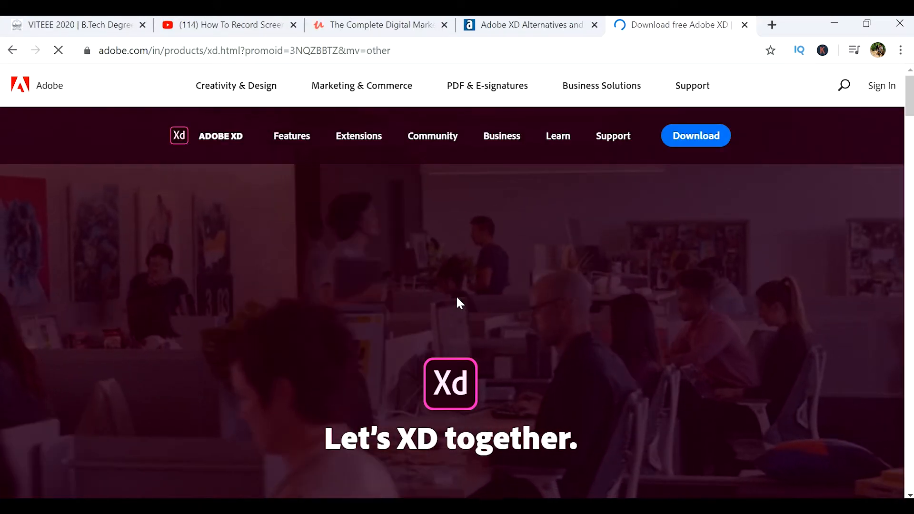
scroll(456, 301, "down", 3)
scroll(551, 178, "down", 10)
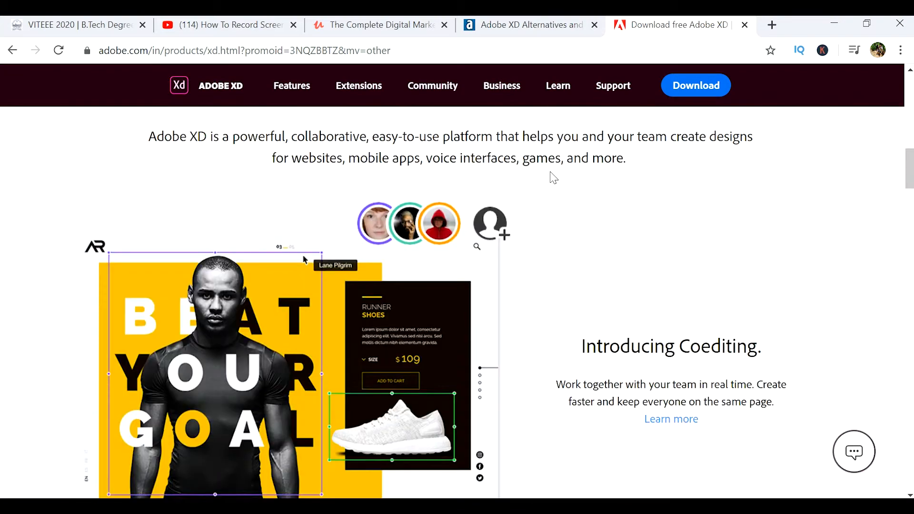
scroll(551, 178, "down", 1)
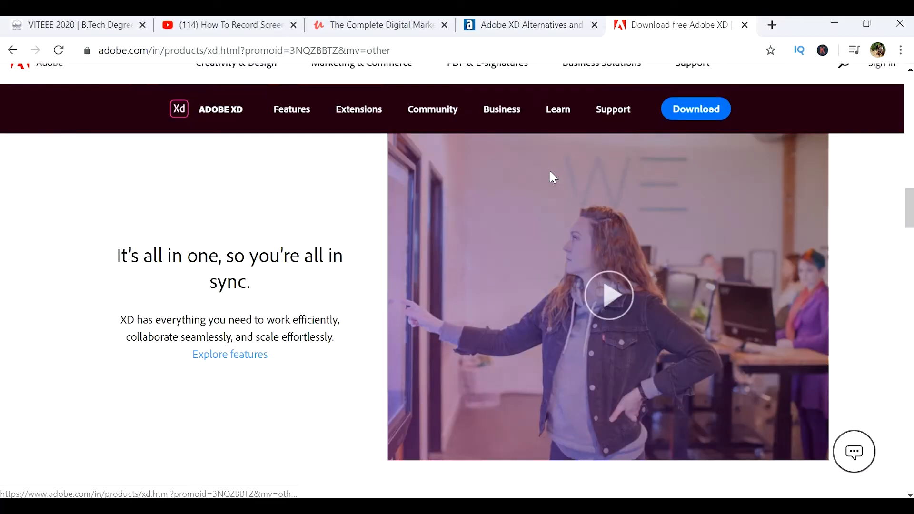
scroll(550, 178, "up", 10)
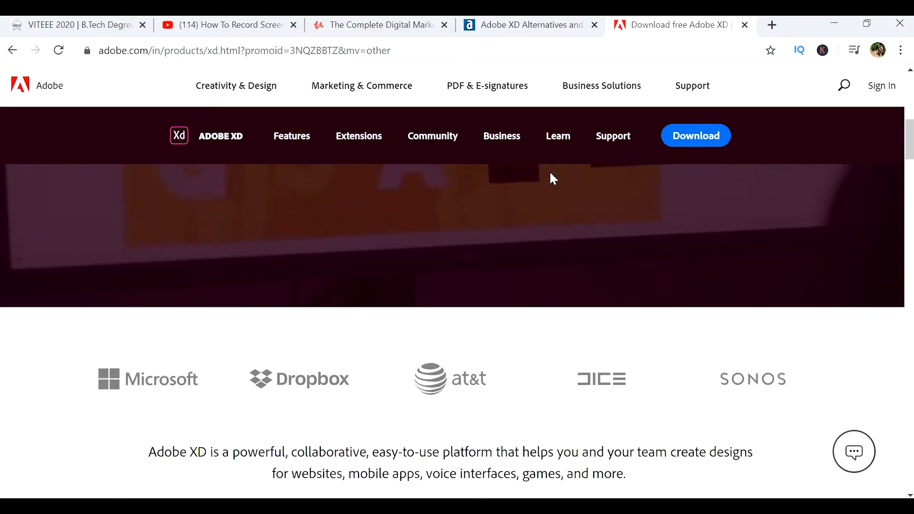
scroll(551, 179, "up", 4)
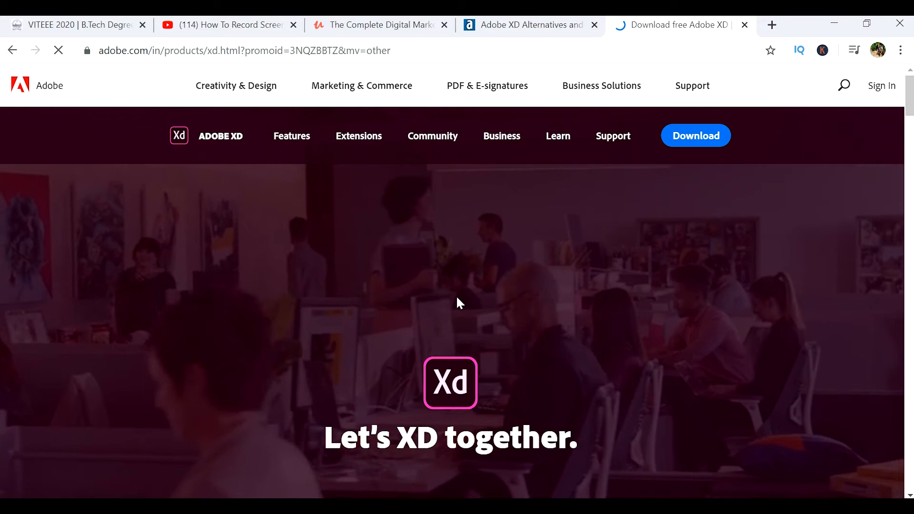
scroll(457, 295, "down", 3)
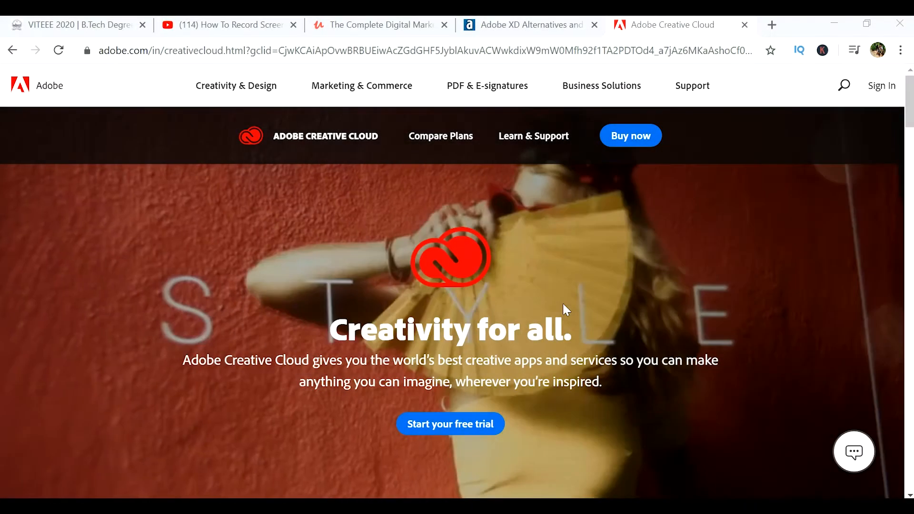
scroll(562, 307, "down", 3)
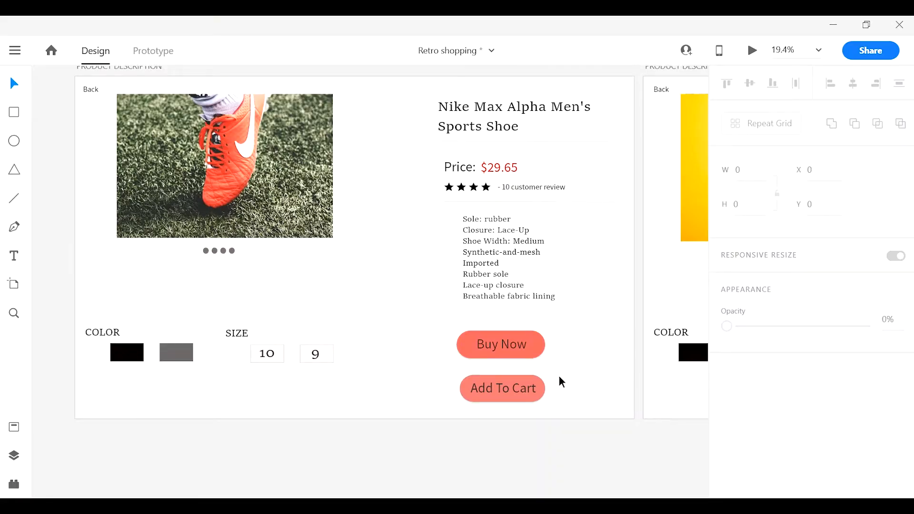
Look over the product description artboards in the Retro shopping document.
scroll(560, 378, "right", 5)
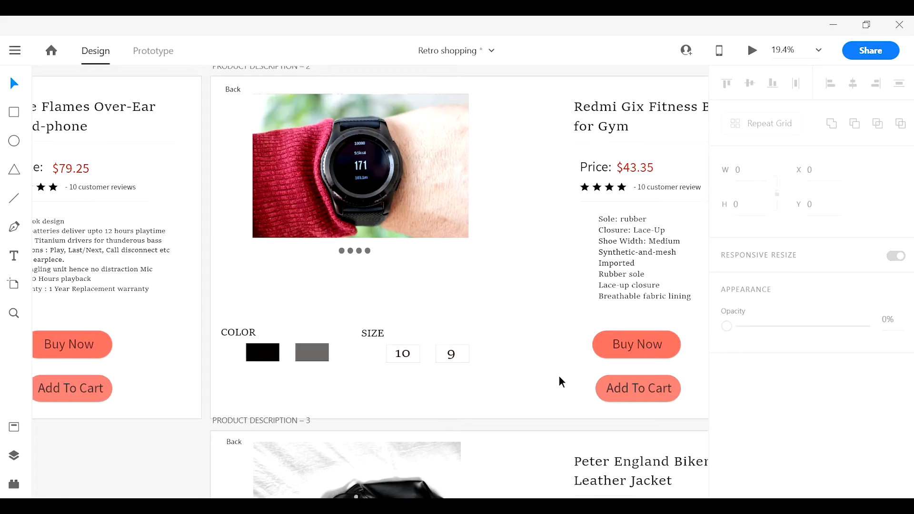
scroll(559, 376, "right", 3)
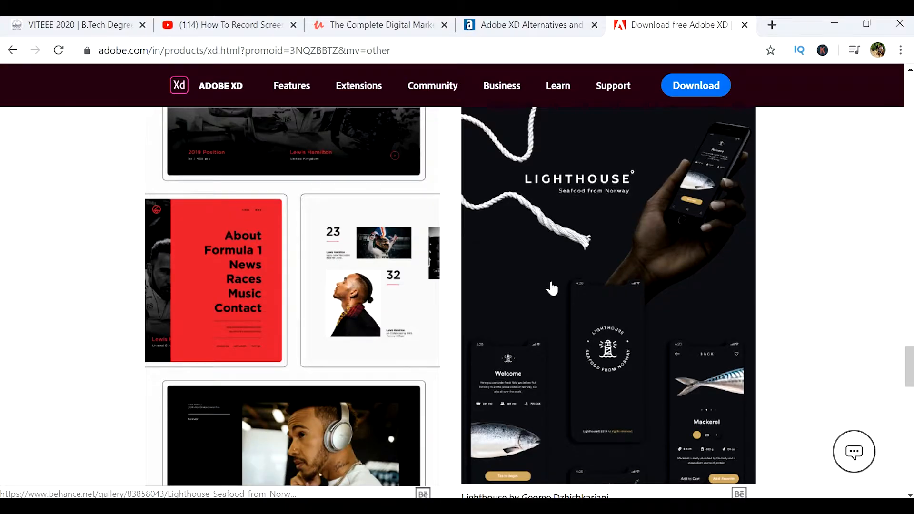
Examine the design examples and the available plans on the Adobe XD product page.
scroll(552, 288, "down", 15)
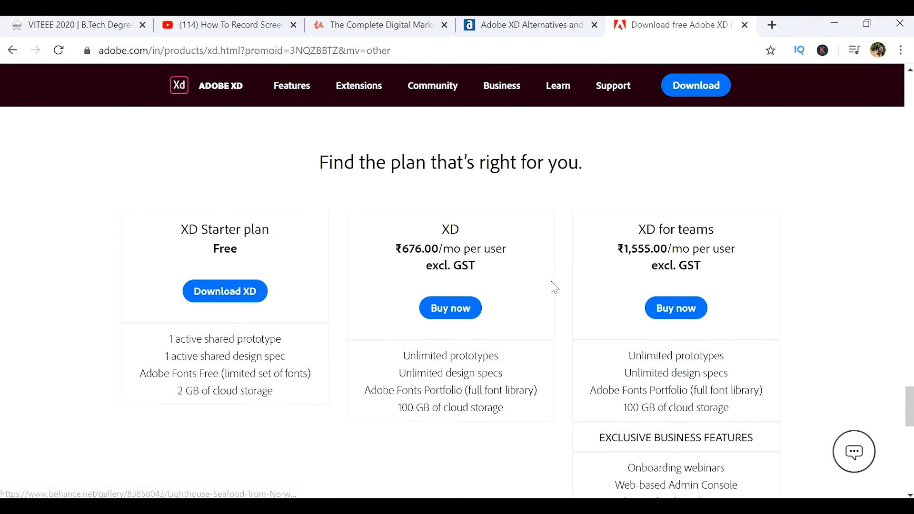
scroll(553, 291, "down", 5)
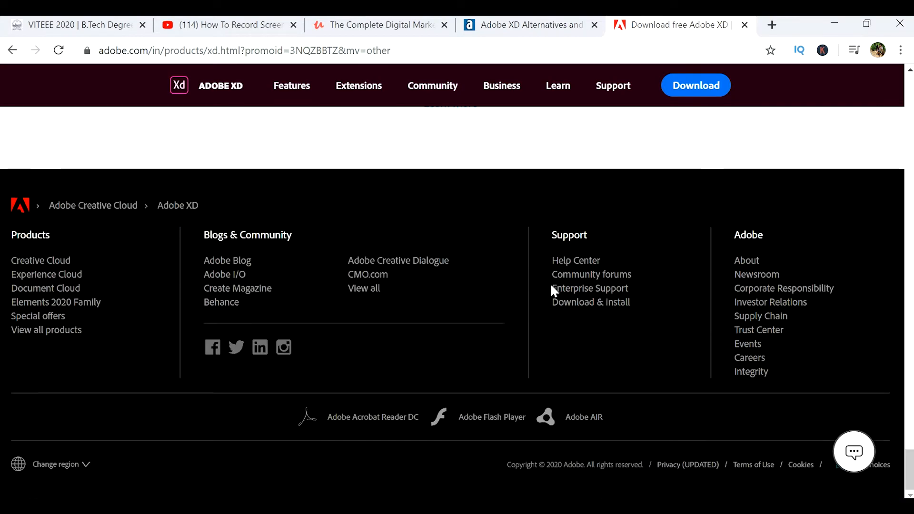
scroll(551, 291, "up", 10)
scroll(553, 291, "up", 5)
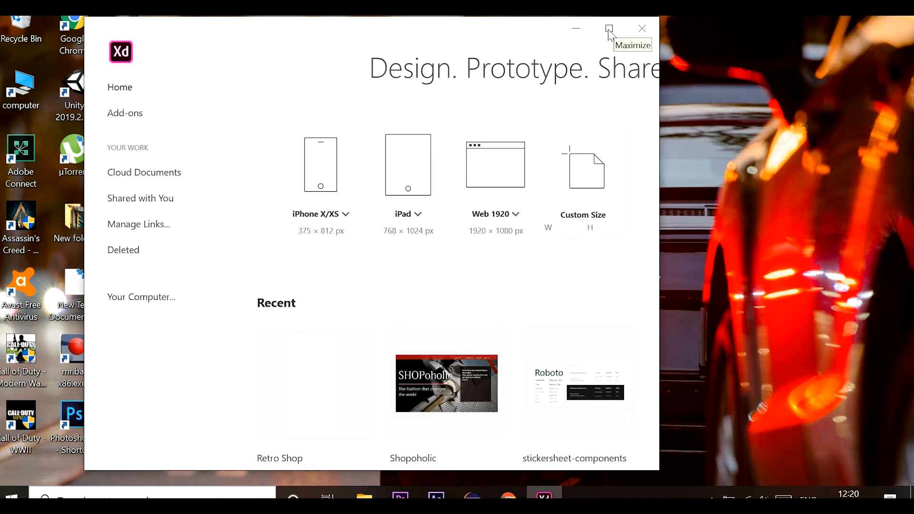
Maximize the Adobe XD start window and create a new Web 1920 document at 1920 × 1080 px.
left_click(609, 30)
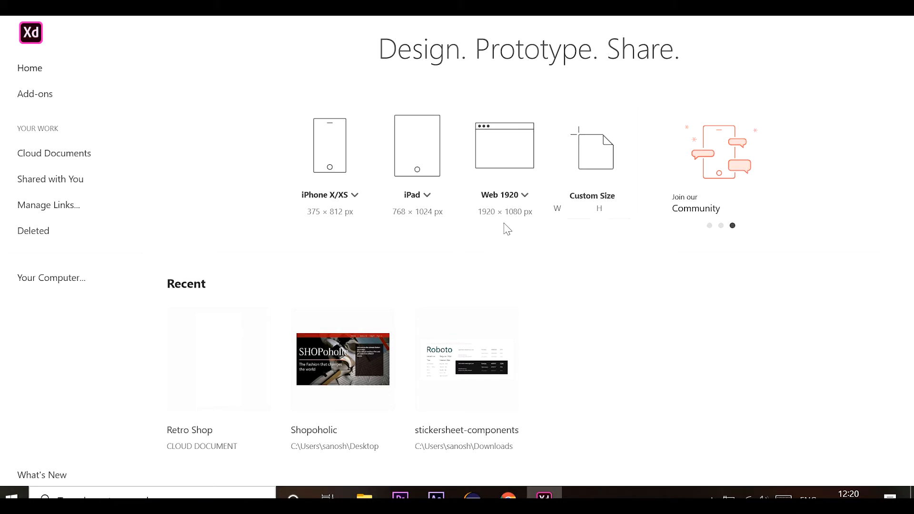
left_click(503, 152)
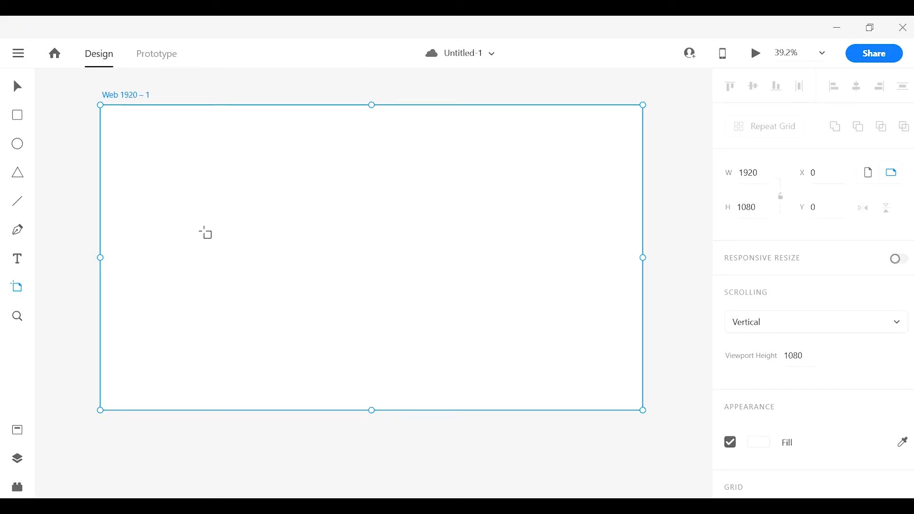
Add five more 1920 × 1080 artboards, three below the first and two in a second column beside it.
left_click(18, 90)
left_click(17, 291)
left_click(398, 445)
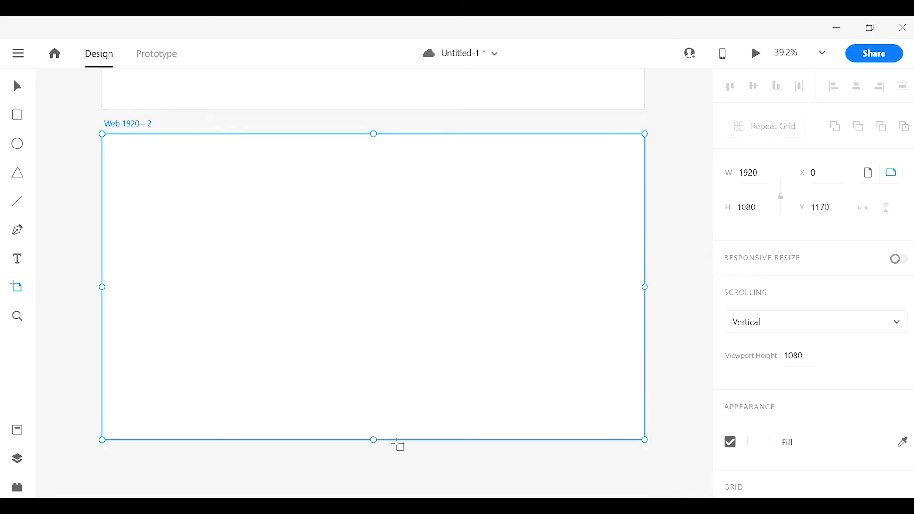
scroll(398, 443, "down", 2)
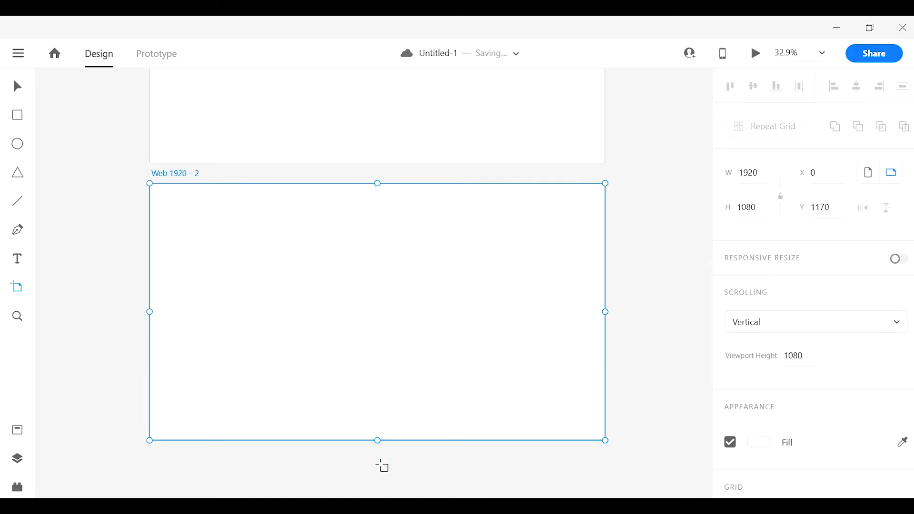
left_click(381, 467)
scroll(374, 423, "down", 5)
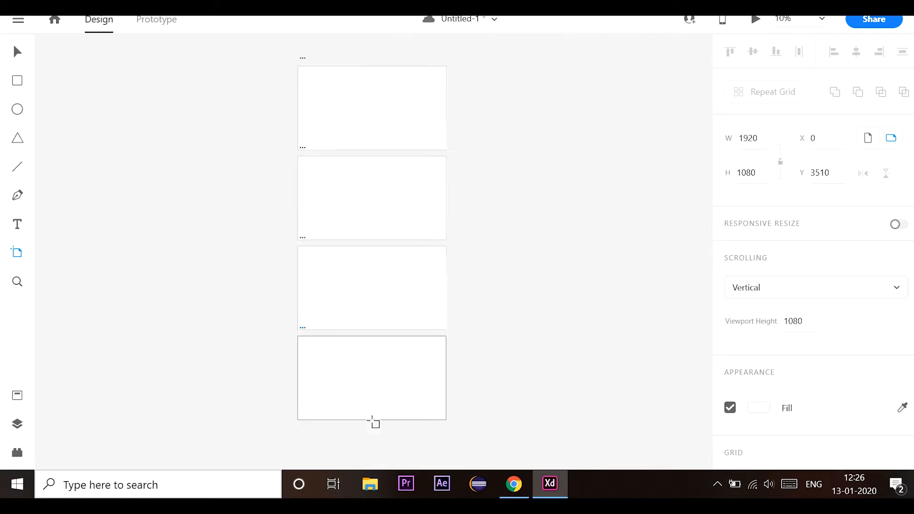
left_click(509, 180)
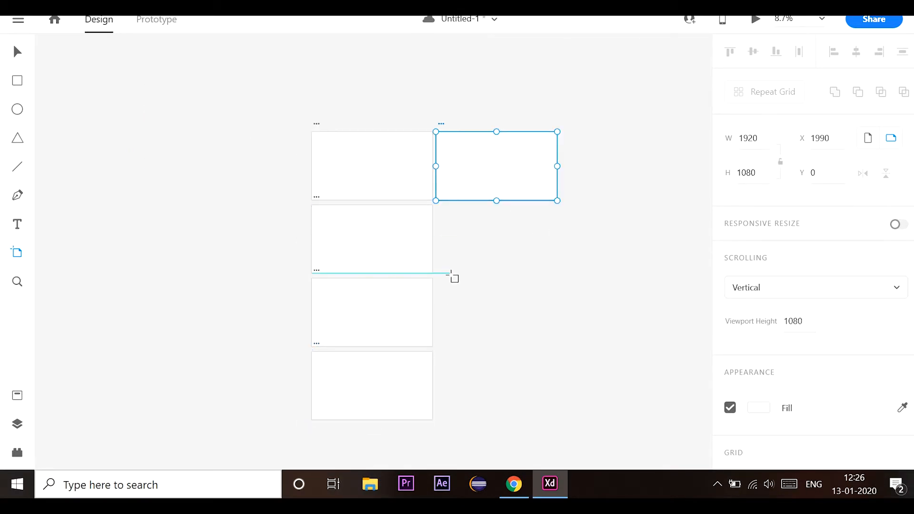
left_click(475, 239)
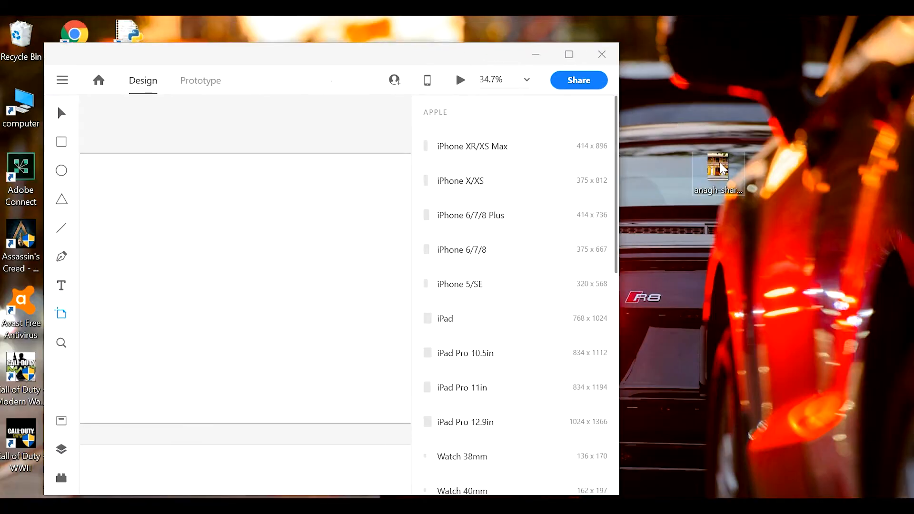
Place the hotel building photo from the desktop on the first artboard and maximize the design window.
left_click_drag(722, 167, 280, 253)
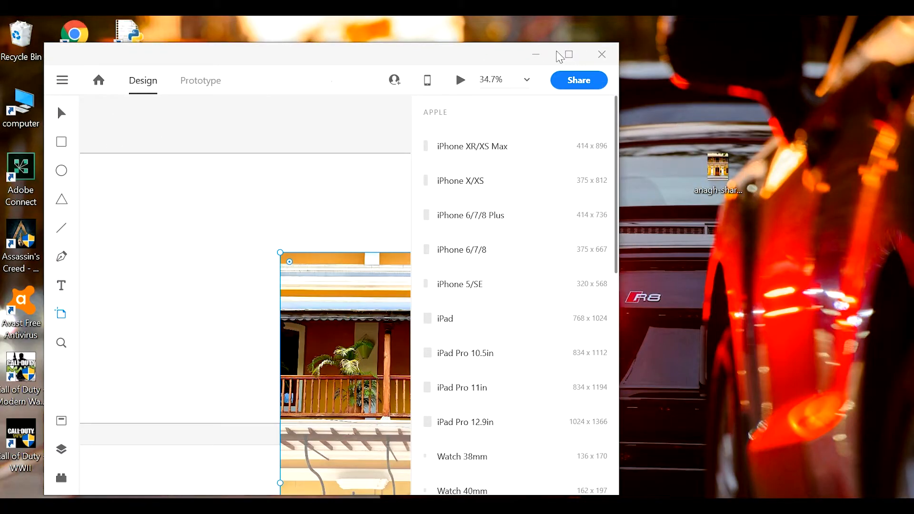
left_click(568, 55)
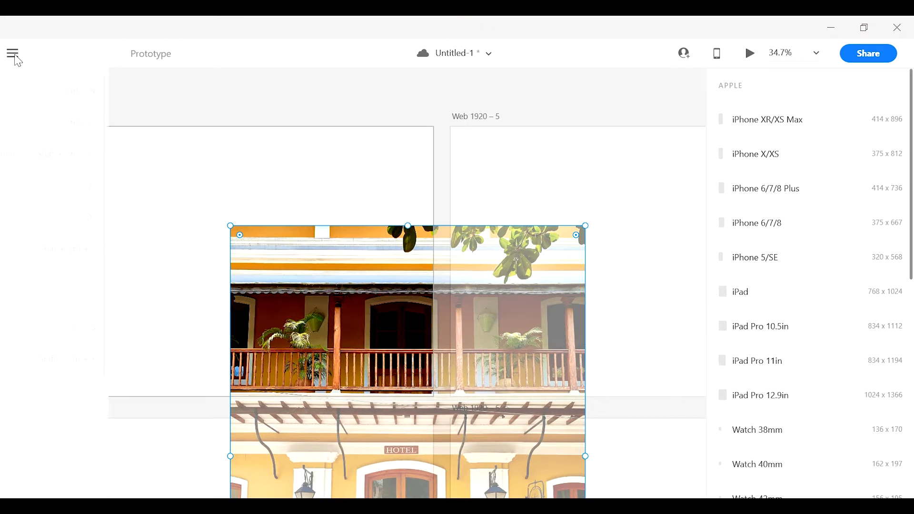
Import the green sphere image Capture.j.JPG from the Pictures folder.
left_click(13, 55)
scroll(36, 305, "down", 4)
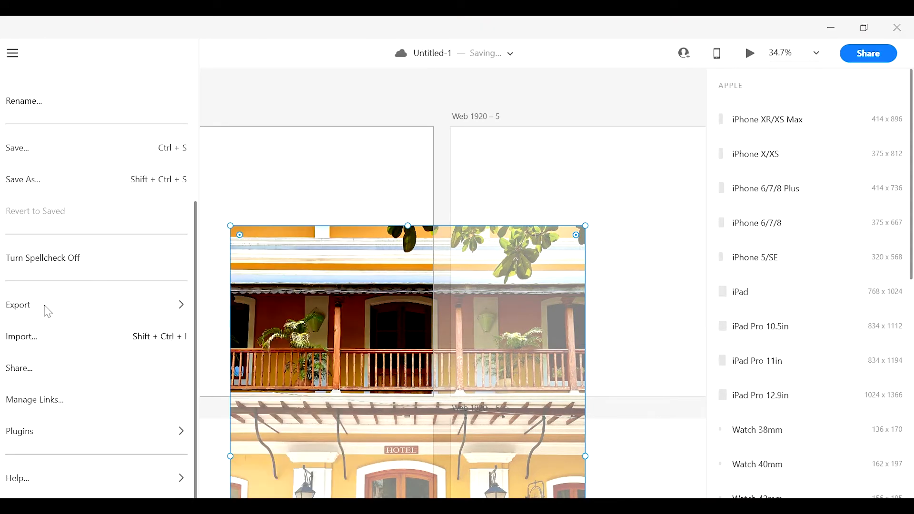
left_click(33, 337)
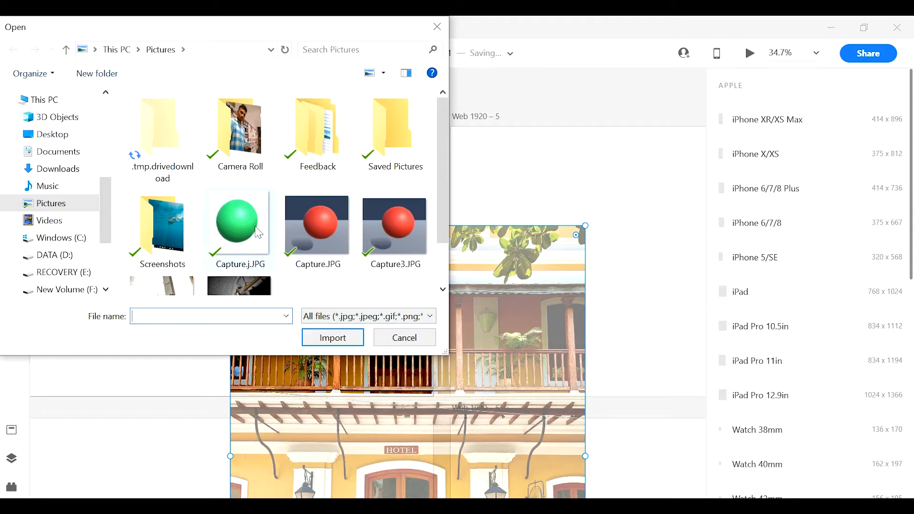
double_click(237, 224)
Adjust the green sphere image to about 280 × 306 and position it at about X 723, Y 235 on the first artboard.
left_click_drag(248, 273, 240, 216)
left_click_drag(210, 248, 210, 262)
left_click_drag(210, 223, 173, 223)
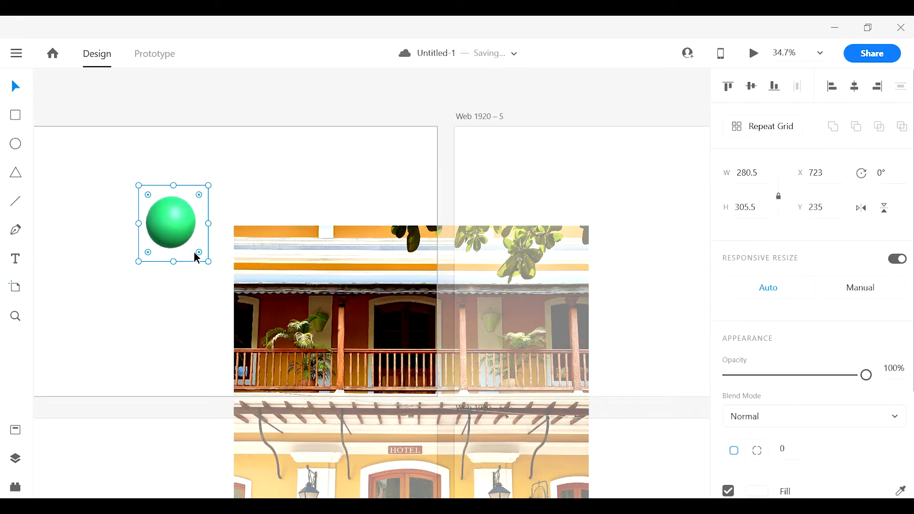
Shrink the hotel photo to 832 × 1080 and align it with the first artboard's right edge at X 1088, Y 0.
left_click_drag(412, 362, 340, 240)
left_click_drag(518, 337, 371, 337)
left_click_drag(286, 333, 352, 260)
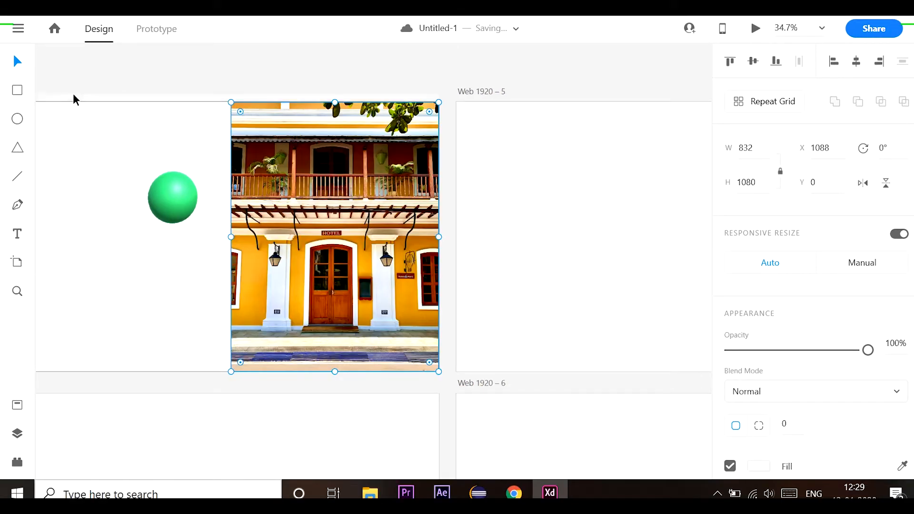
Save the document to Cloud Documents under the name "retro shopping".
left_click(19, 28)
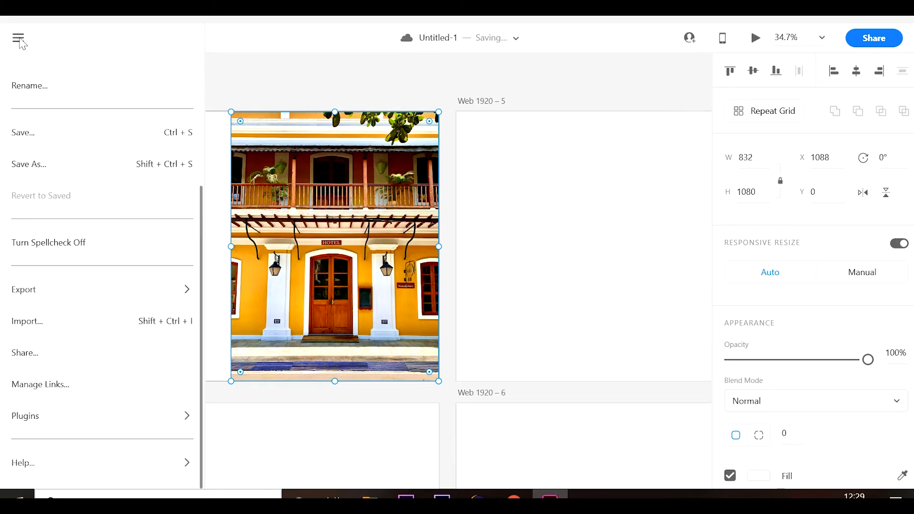
left_click(18, 86)
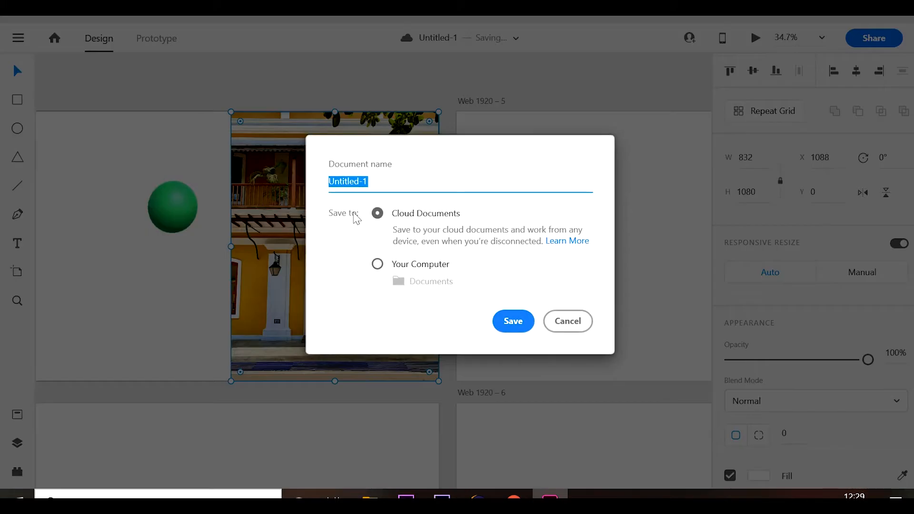
key("BackSpace")
type("retro shopping")
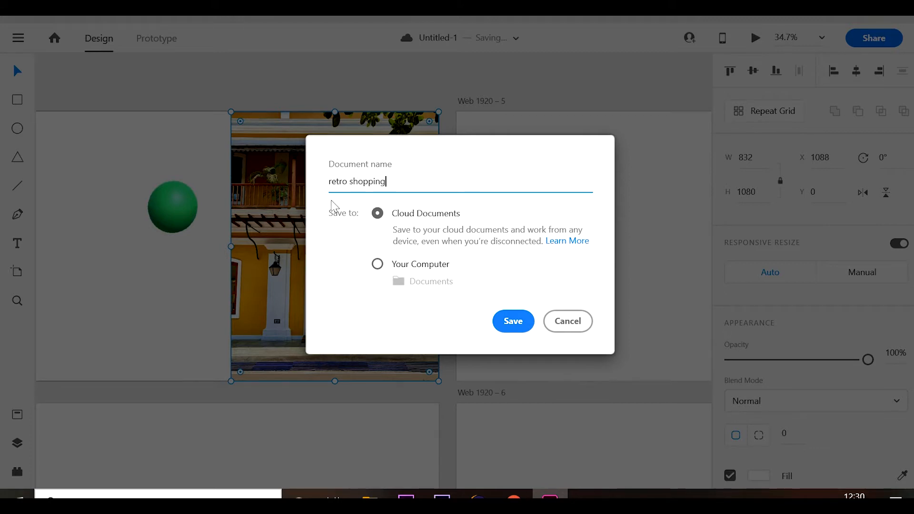
left_click(518, 323)
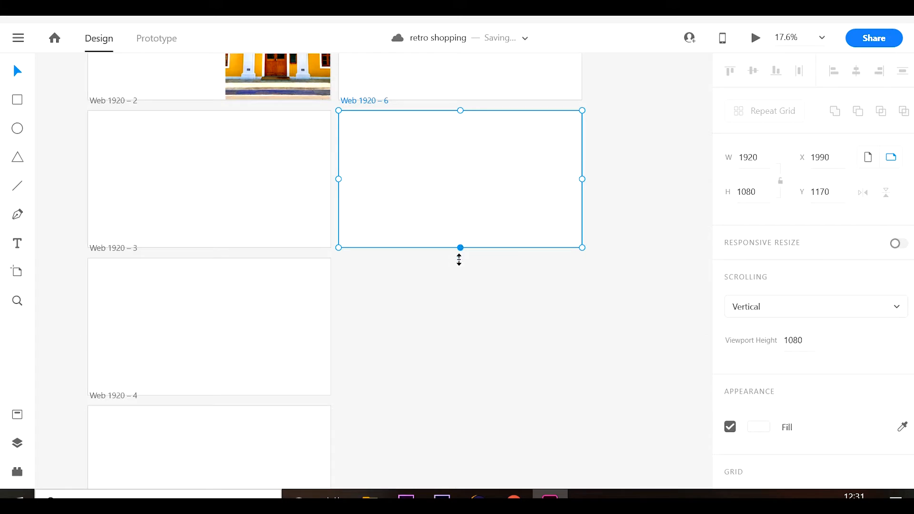
Extend the Web 1920 – 6 artboard downward and draw two rectangles side by side near its top, about 486 × 547 and 460 × 547.
left_click_drag(460, 259, 460, 482)
key("r")
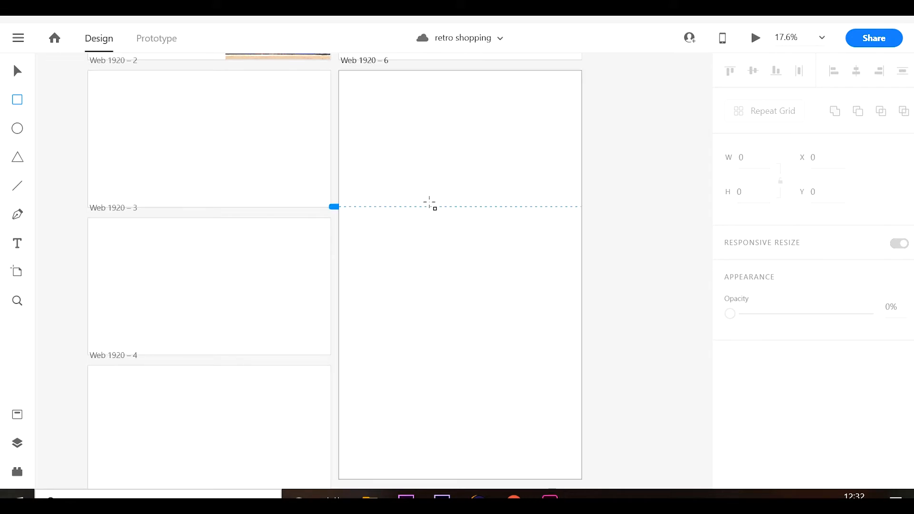
left_click_drag(372, 118, 434, 187)
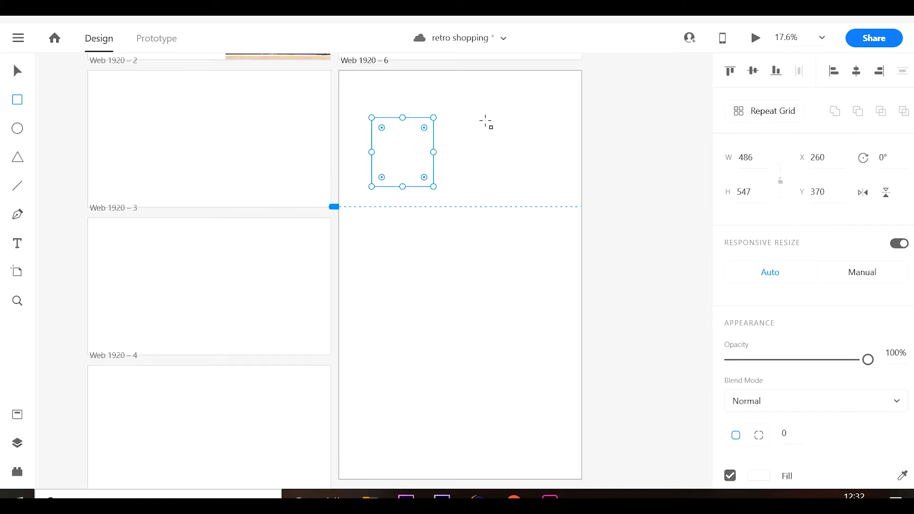
mouse_move(486, 118)
left_mouse_down()
mouse_move(537, 193)
mouse_move(543, 186)
left_mouse_up()
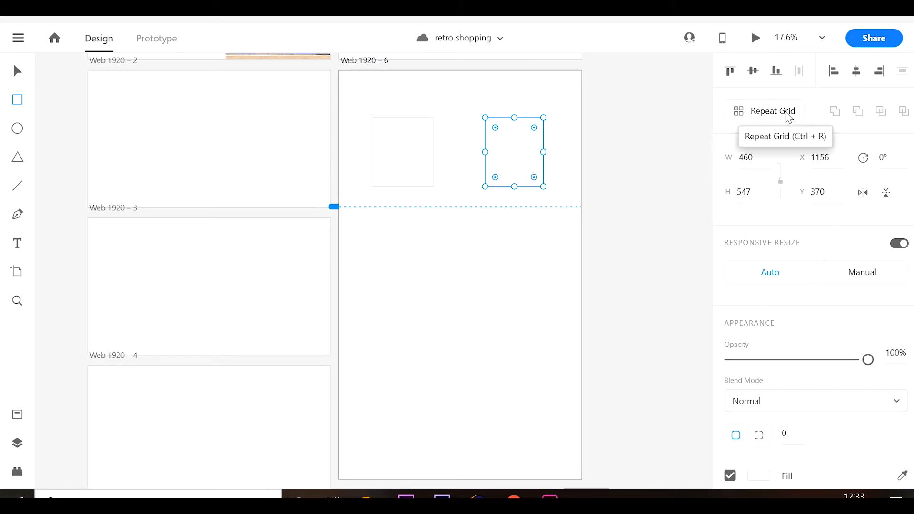
Turn the two rectangles on Web 1920 – 6 into a repeat grid and extend it downward to a height of about 2841.
left_click(789, 117)
left_click_drag(360, 99, 555, 206)
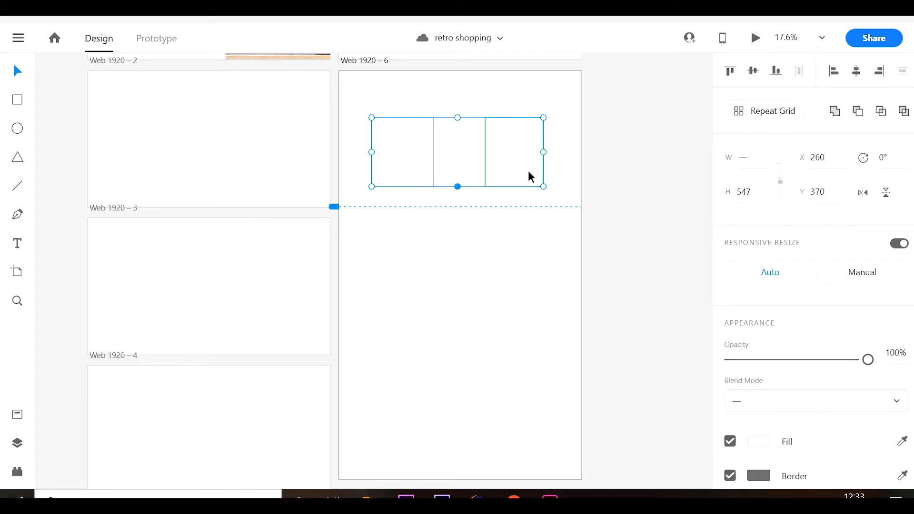
left_click(746, 115)
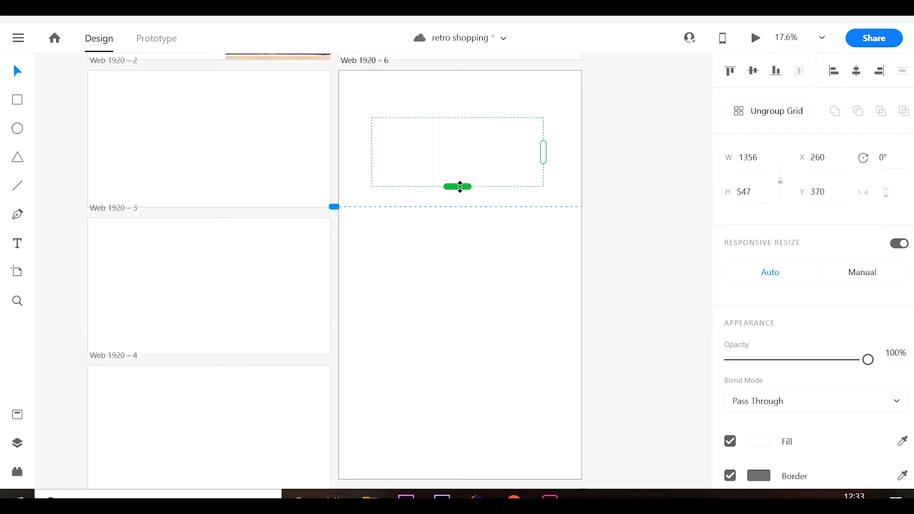
left_click_drag(461, 186, 478, 468)
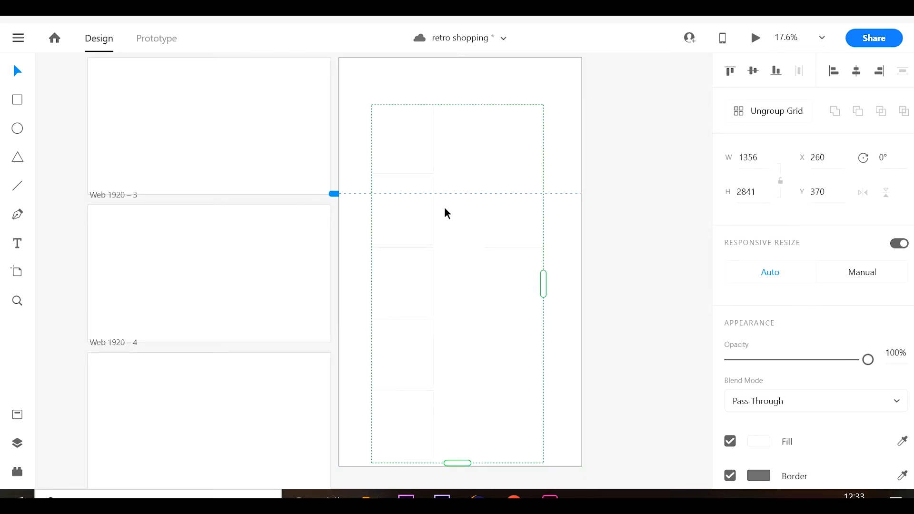
Widen the vertical gap between the repeat grid's rows and shorten the grid to a height of about 2465, inside the artboard.
mouse_move(421, 175)
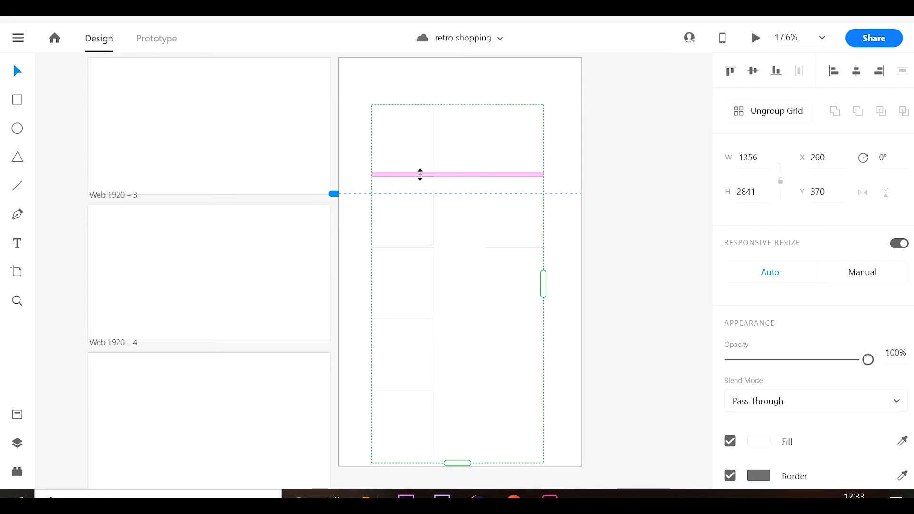
left_click_drag(420, 175, 421, 211)
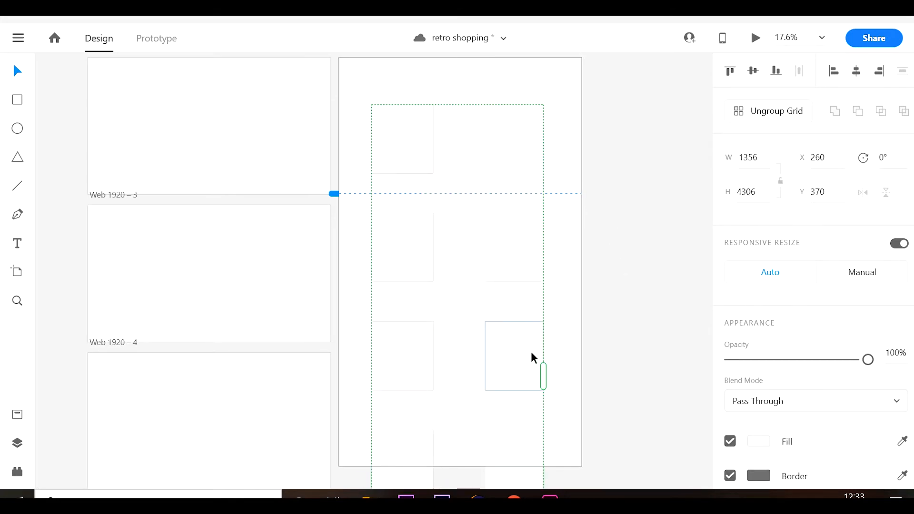
scroll(529, 353, "down", 3)
scroll(463, 443, "down", 9)
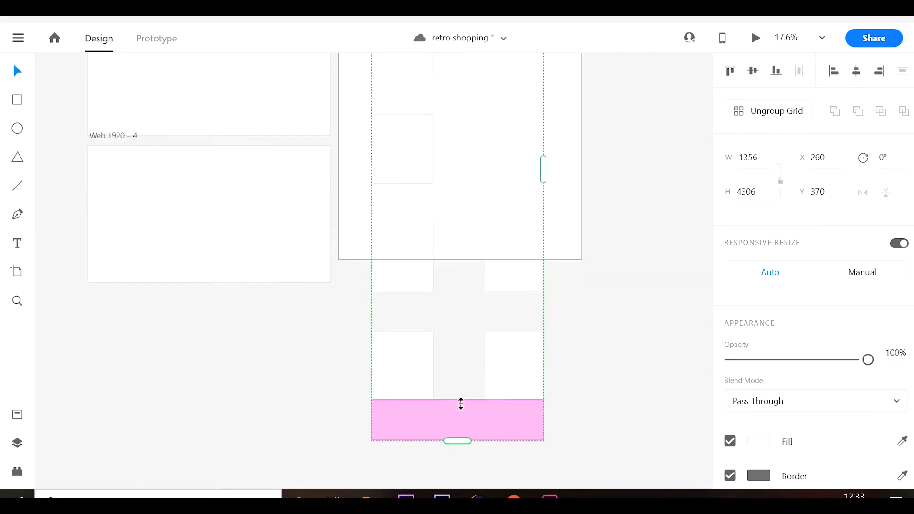
left_click_drag(457, 376, 476, 152)
scroll(496, 173, "up", 11)
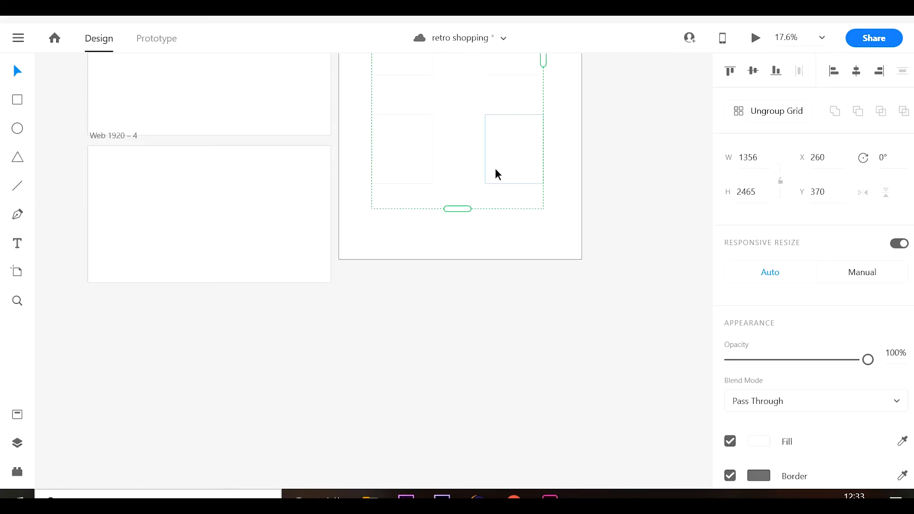
scroll(527, 204, "up", 1)
left_click(579, 314)
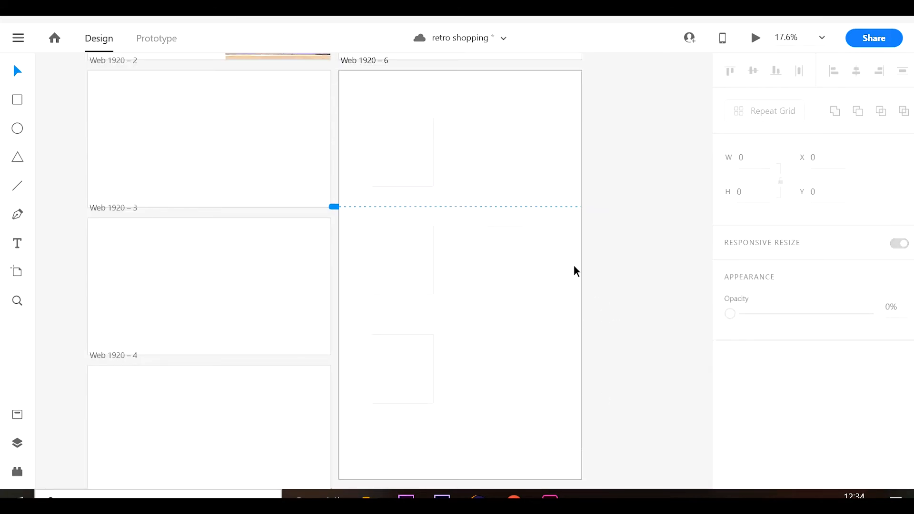
Delete the Web 1920 – 3 and Web 1920 – 4 artboards and extend Web 1920 – 2 downward into the freed space.
left_click(203, 267)
key("Delete")
left_click(269, 397)
key("Delete")
left_click(212, 191)
left_click_drag(209, 207, 213, 478)
Place two 832 × 1080 copies of the hotel photo side by side near the top of Web 1920 – 2, starting at about X 69, Y 220.
scroll(247, 236, "up", 2)
left_click_drag(285, 93, 290, 240)
left_click_drag(174, 262, 160, 256)
left_click_drag(269, 271, 261, 270)
Turn the two hotel photos into a repeat grid, extend it down the artboard and adjust the gap between its rows.
left_click(103, 191, "shift")
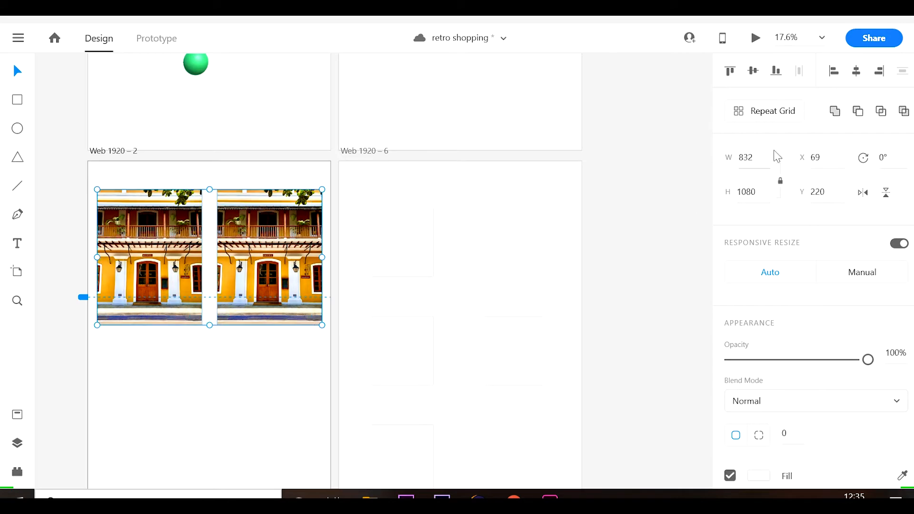
left_click(767, 111)
left_click_drag(199, 325, 210, 373)
mouse_move(261, 183)
left_mouse_down()
mouse_move(262, 206)
mouse_move(262, 195)
left_mouse_up()
left_click(302, 449)
Turn the green sphere on Web 1920 – 1 into a repeat grid forming a single row of four spheres.
scroll(290, 241, "up", 6)
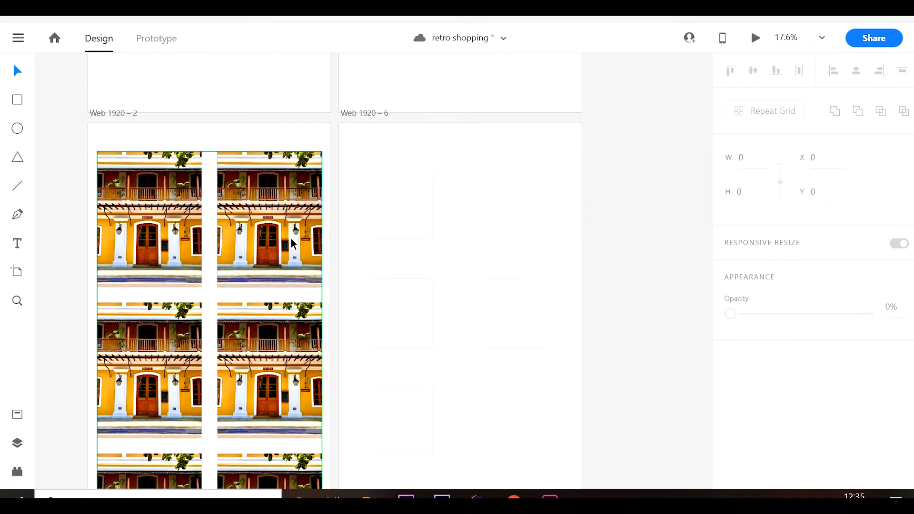
left_click(196, 207)
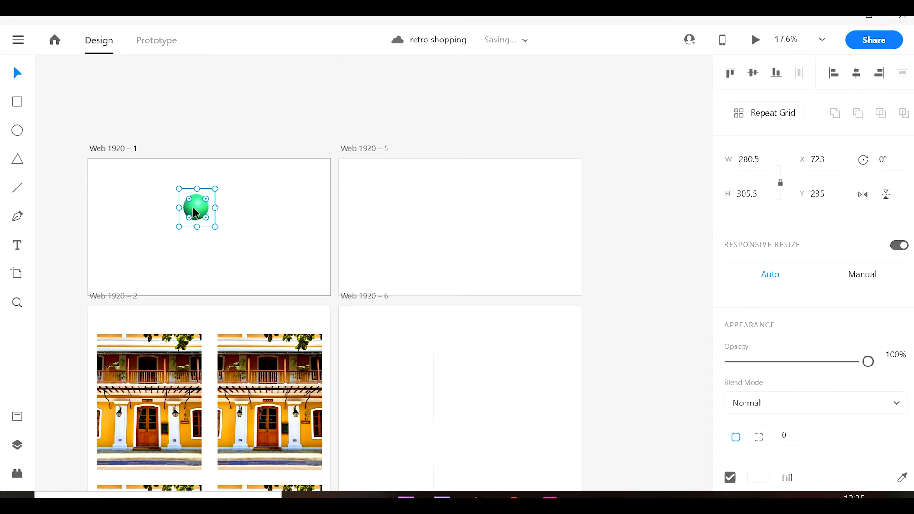
key("ctrl+r")
left_click_drag(217, 208, 269, 207)
left_click(304, 237)
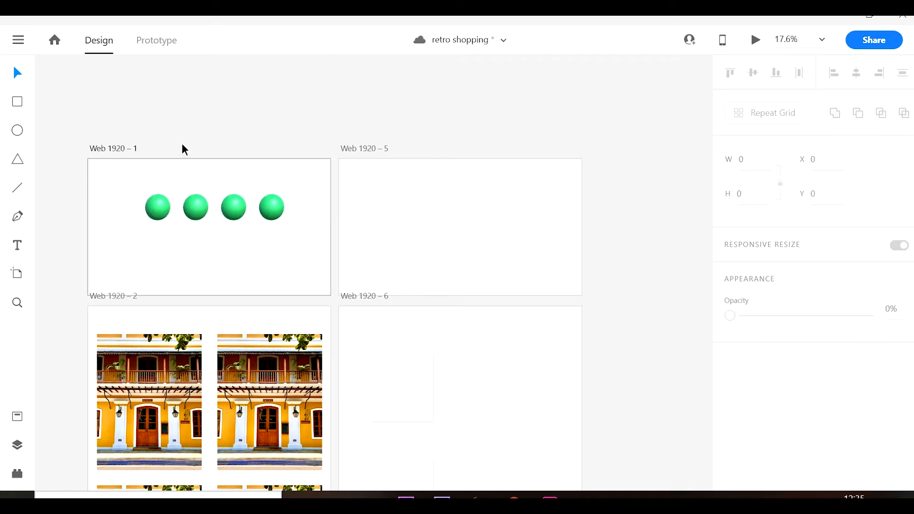
Move the scrolling viewport marker of Web 1920 – 6 to about 1221 and preview the artboard.
scroll(480, 147, "down", 4)
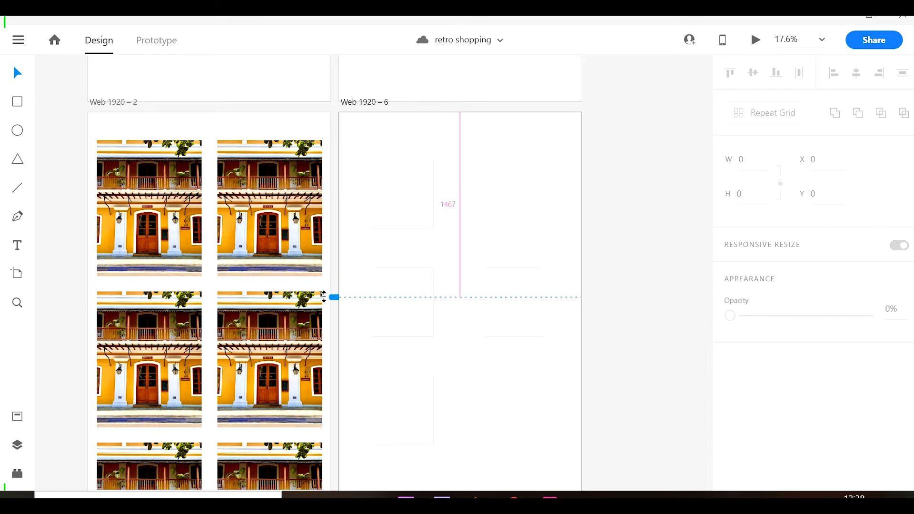
left_click_drag(327, 247, 335, 266)
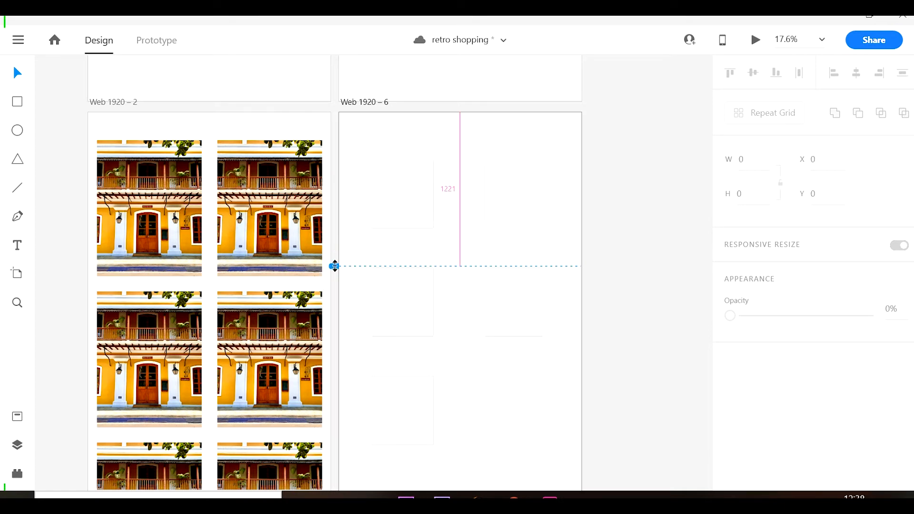
left_click(757, 42)
left_click(773, 24)
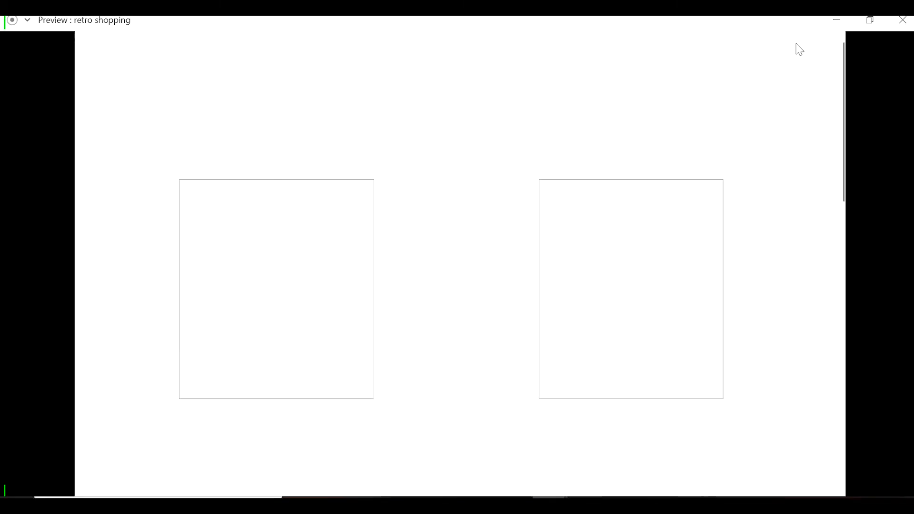
left_click(900, 24)
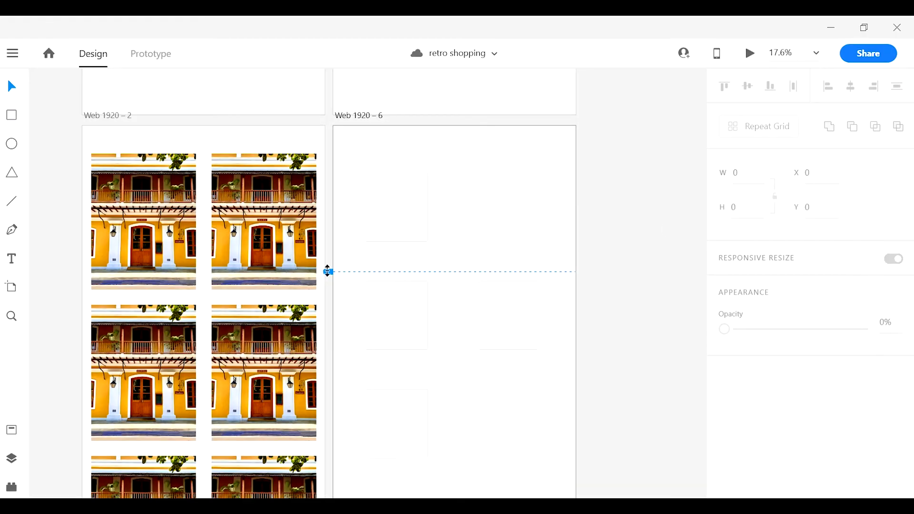
Lower the scrolling viewport marker of Web 1920 – 6 to about 1973 and preview the artboard again.
left_click_drag(328, 272, 336, 377)
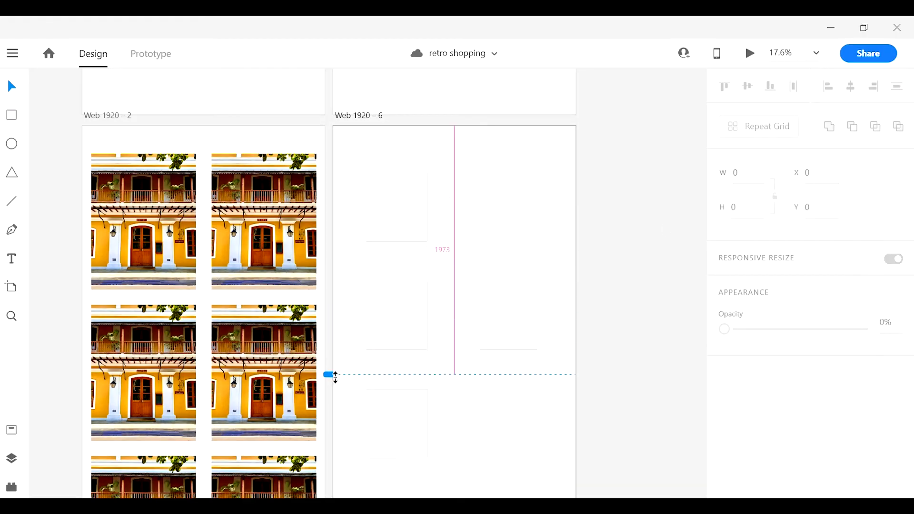
left_click(751, 55)
left_click(444, 45)
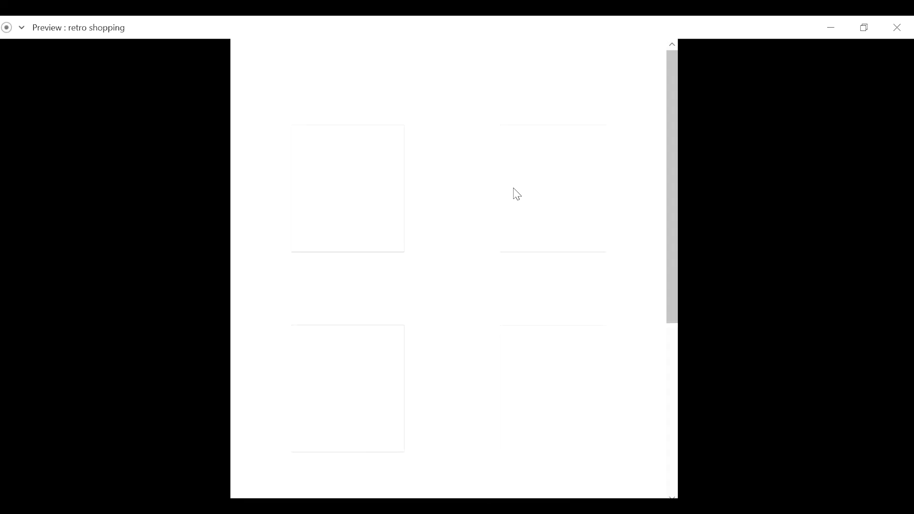
left_click(897, 27)
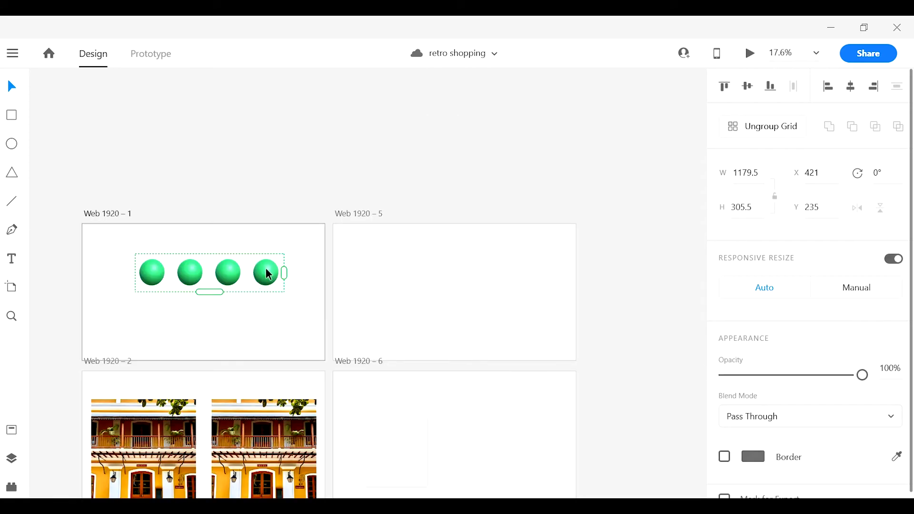
Delete the sphere grid from Web 1920 – 1 and draw a thin full-width header rectangle along the artboard's top edge.
key("Delete")
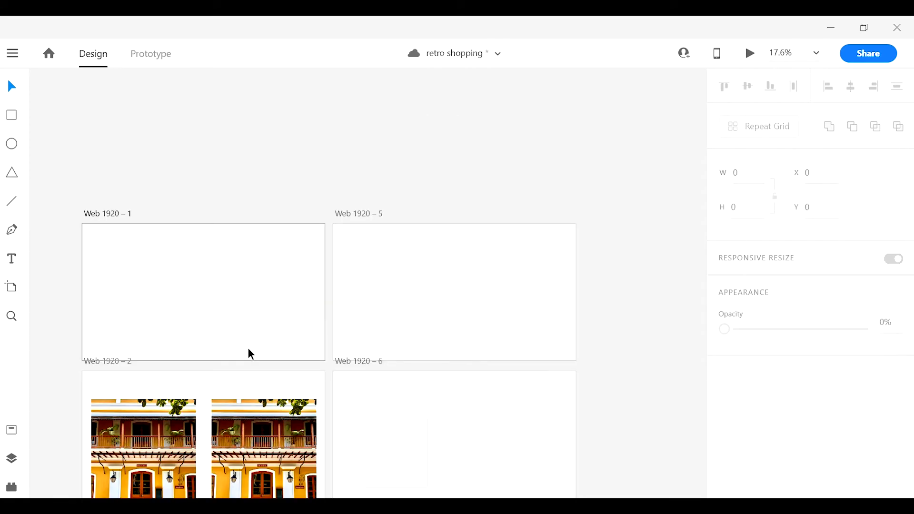
scroll(209, 219, "down", 1)
scroll(225, 220, "up", 3)
scroll(232, 218, "down", 2)
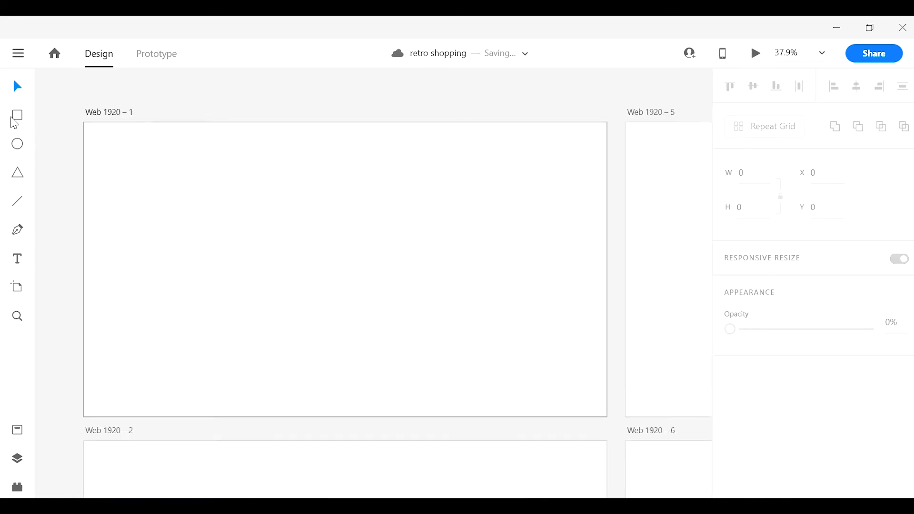
key("r")
left_click_drag(78, 123, 609, 162)
Set the first three individual corner radii of the header rectangle to 10.
scroll(766, 251, "down", 4)
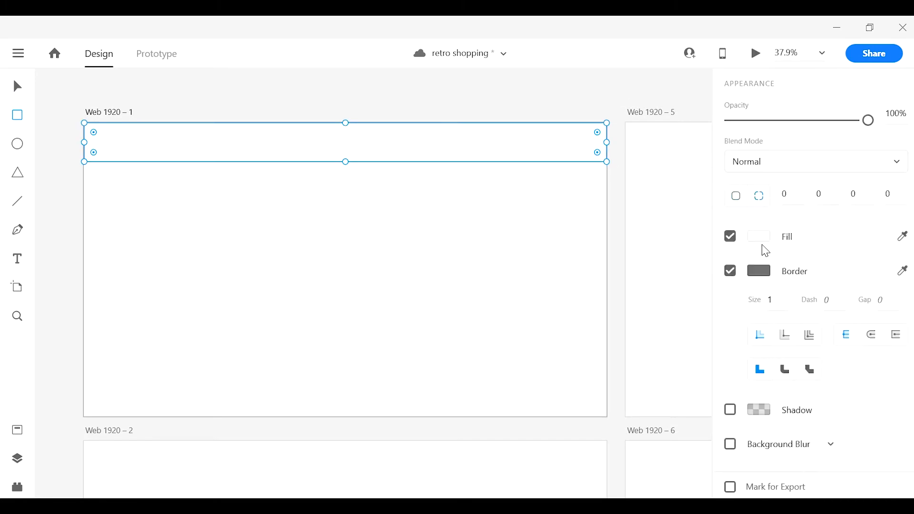
left_click(820, 194)
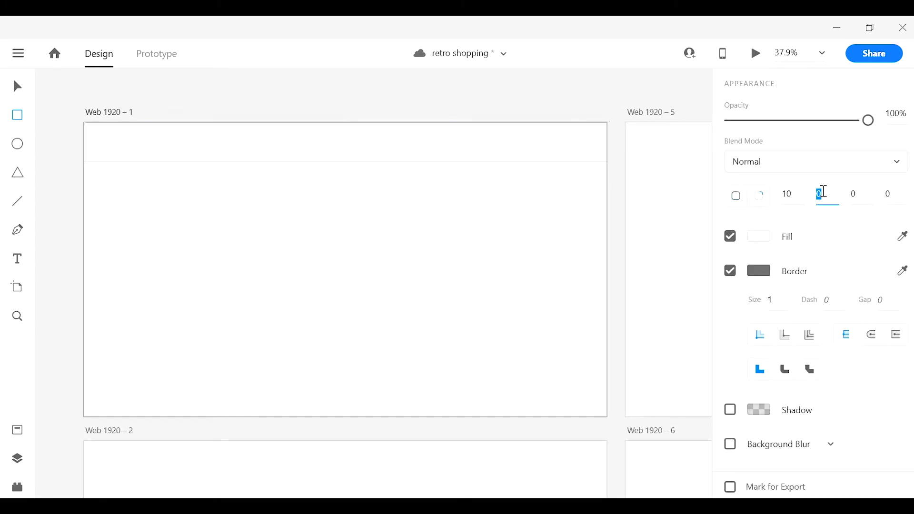
type("10")
left_click(855, 193)
type("10")
left_click(891, 194)
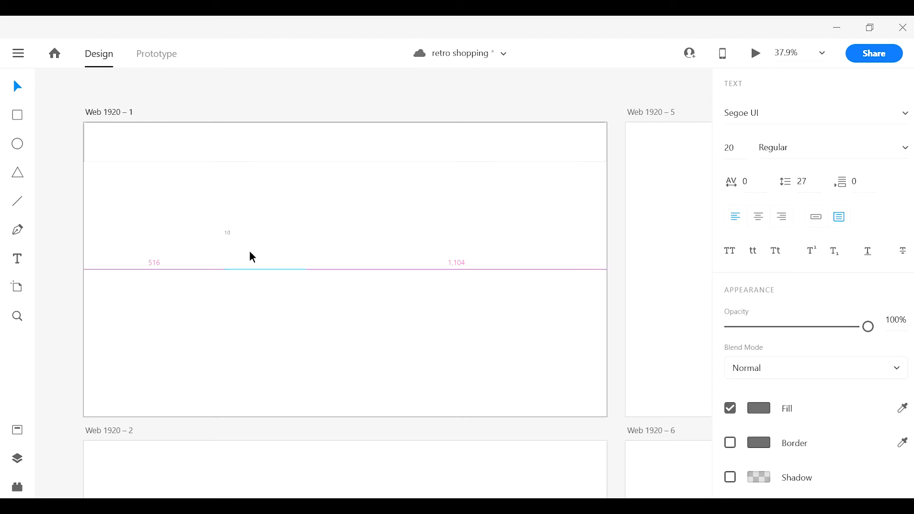
left_click_drag(251, 257, 267, 300)
left_click(768, 413)
left_click_drag(650, 333, 639, 301)
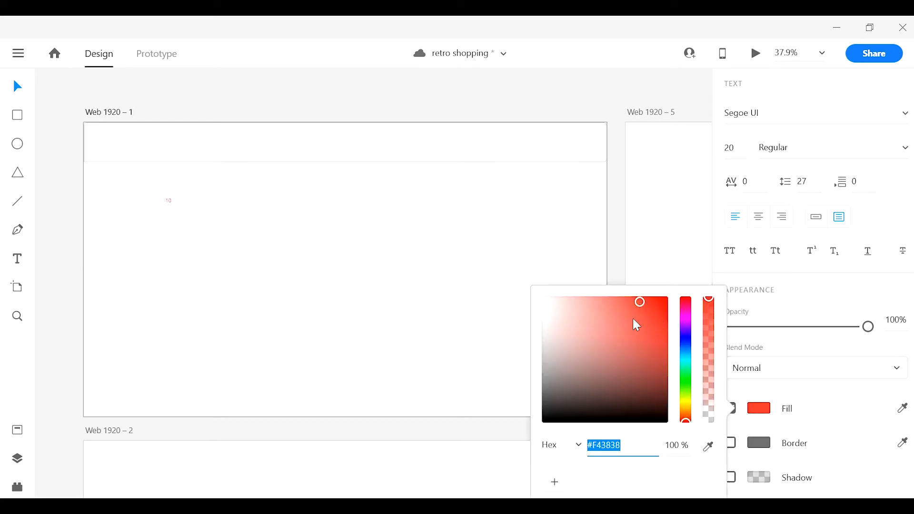
left_click(169, 204)
key("Delete")
Fill the header rectangle on Web 1920 – 1 with a coral red colour.
left_click(200, 159)
scroll(759, 241, "down", 5)
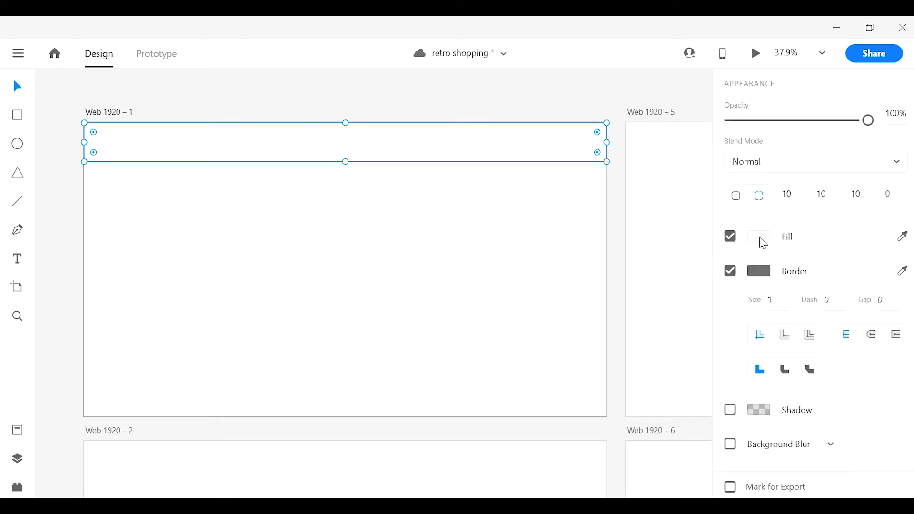
left_click(759, 237)
mouse_move(639, 161)
left_mouse_down()
mouse_move(609, 155)
mouse_move(624, 157)
left_mouse_up()
left_click(267, 216)
Open the Downloads folder in File Explorer and tile it side by side with Adobe XD.
left_click(870, 27)
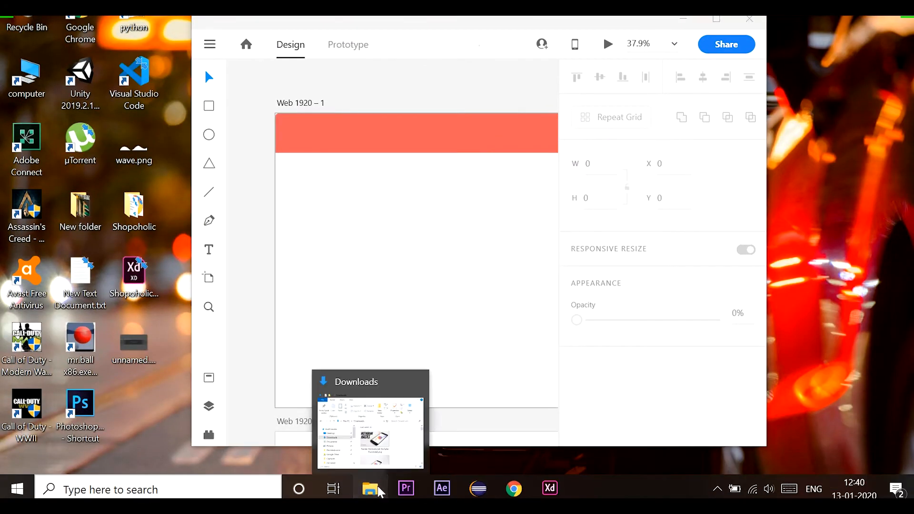
left_click(373, 490)
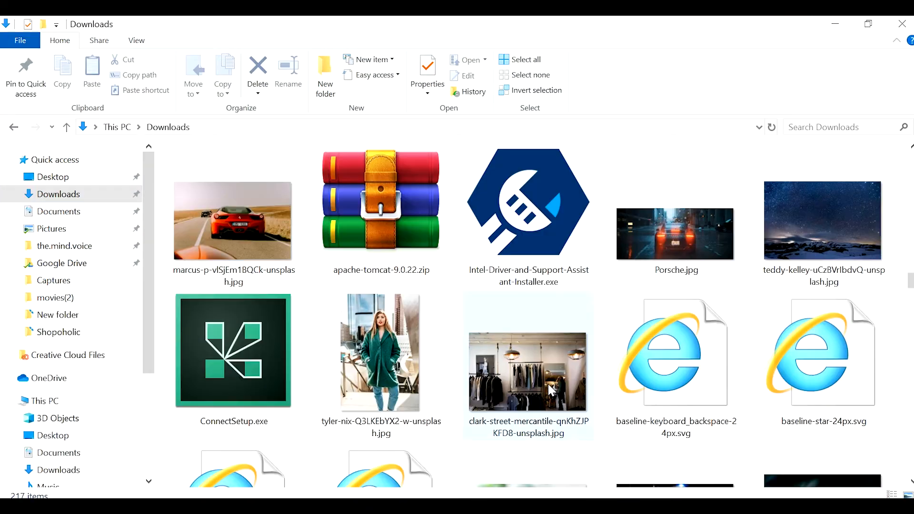
left_click(549, 491)
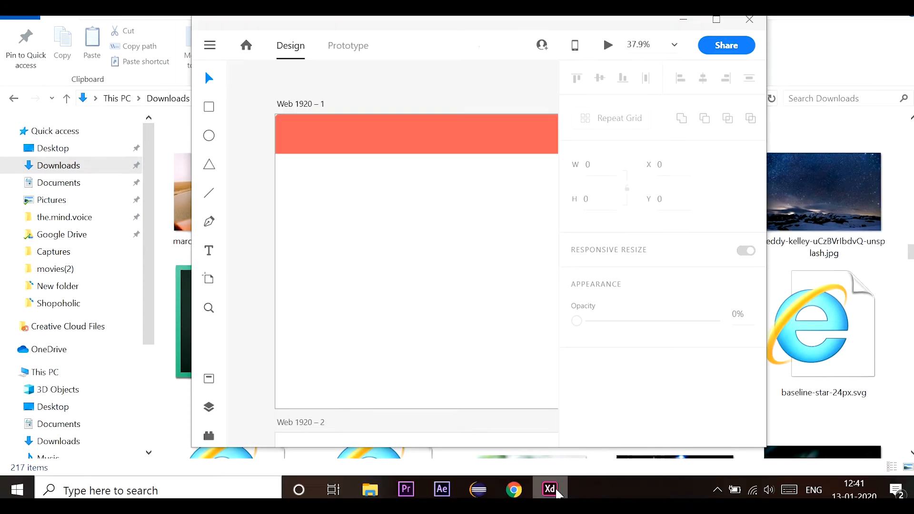
key("super+Right")
left_click(282, 152)
Import the clark-street-mercantile clothing store photo from the Downloads folder onto Web 1920 – 1.
scroll(300, 314, "up", 10)
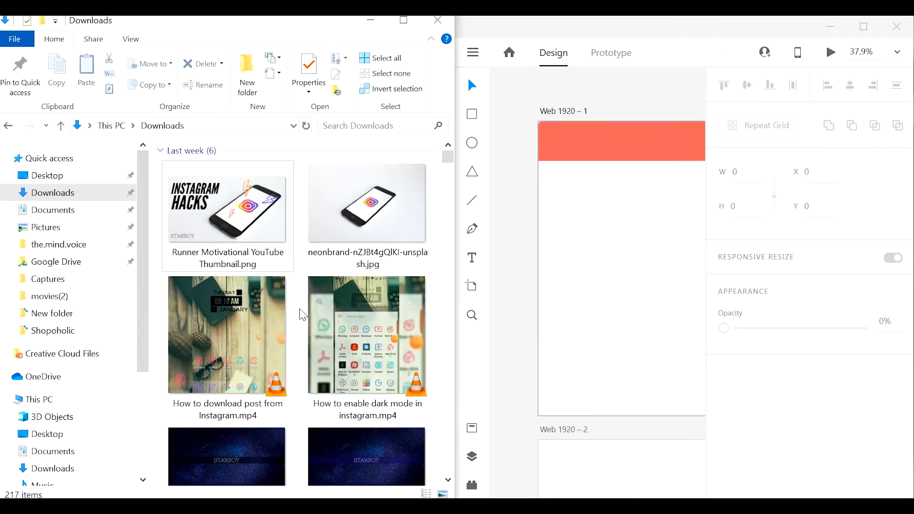
scroll(300, 315, "down", 10)
left_click_drag(367, 416, 580, 329)
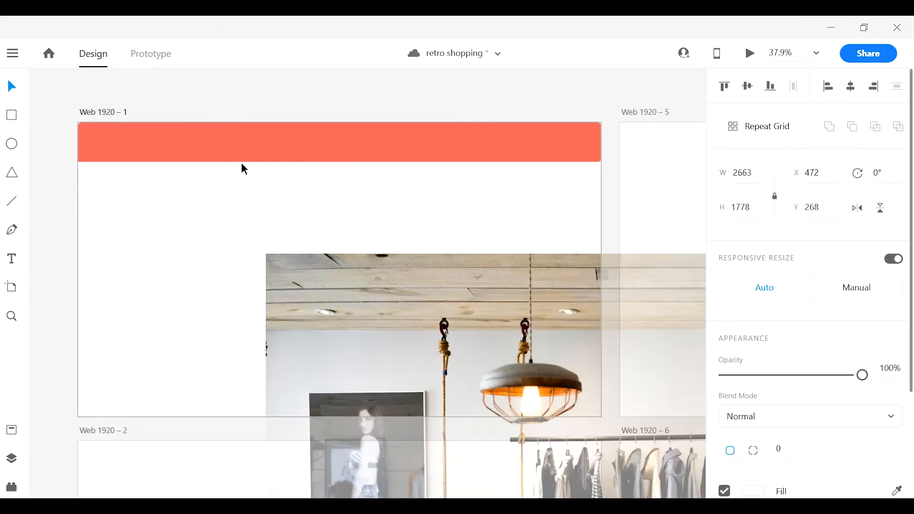
Scale and position the clothing store photo so it spans the full width of Web 1920 – 1 directly below the red header.
left_click_drag(241, 169, 119, 72)
left_click_drag(84, 280, 507, 280)
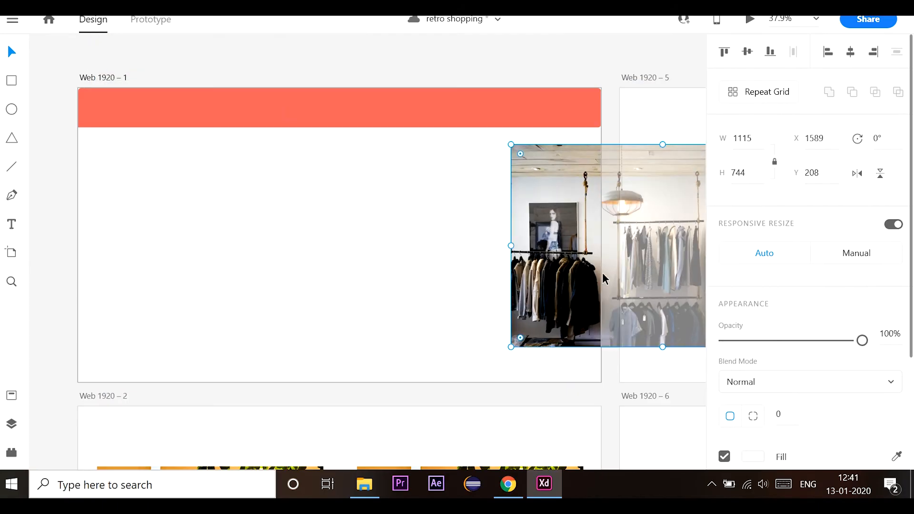
left_click_drag(604, 301, 176, 284)
left_click_drag(382, 228, 463, 228)
left_click_drag(429, 229, 429, 254)
left_click_drag(462, 383, 612, 261)
scroll(613, 262, "up", 3)
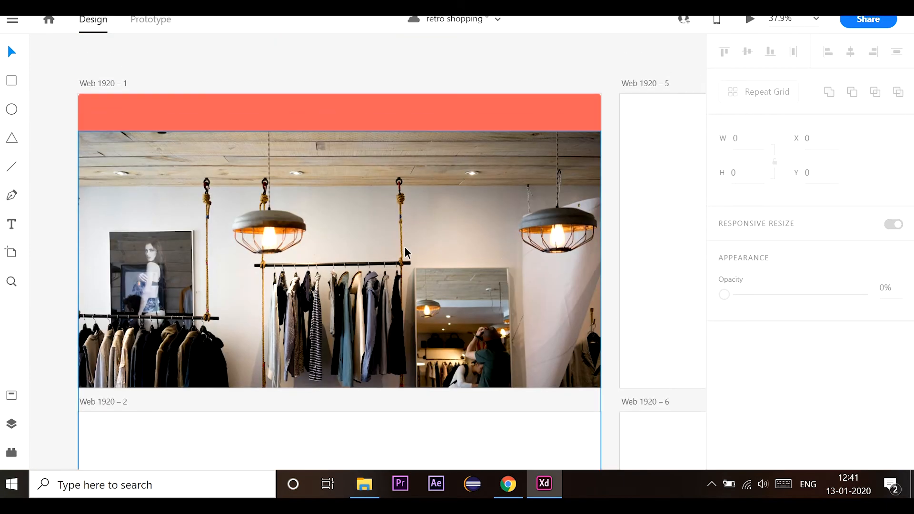
left_click(610, 214)
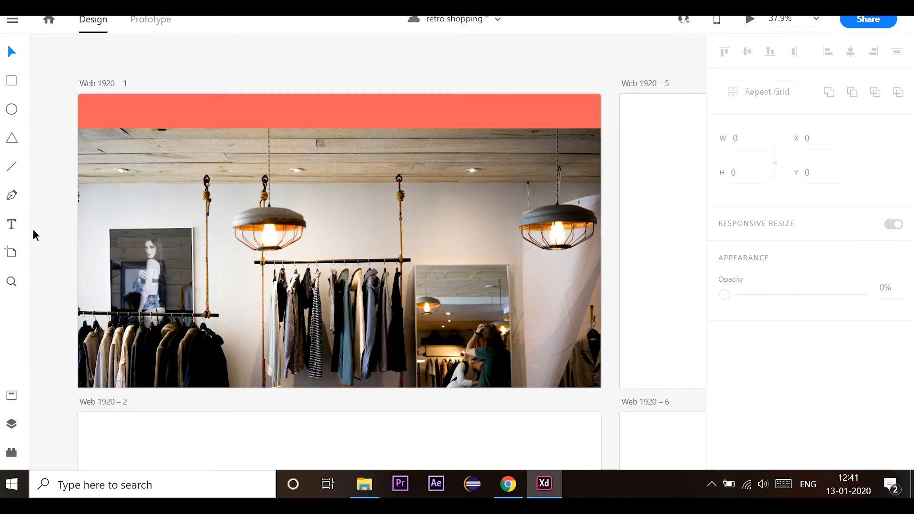
Add the text "Home" to the red header of Web 1920 – 1.
left_click(12, 224)
left_click(505, 109)
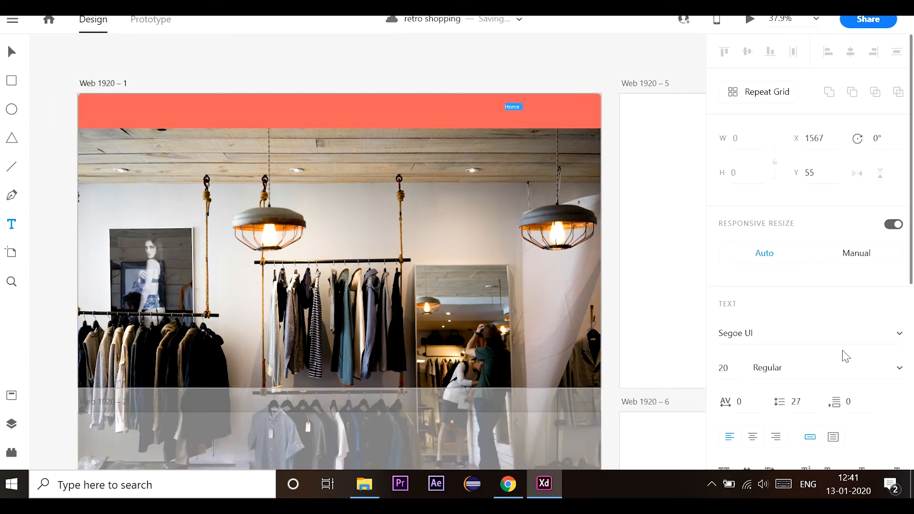
key("Return")
Fill the Home text with white, reduce it to size 57 and place it in the right half of the red header.
scroll(778, 417, "down", 5)
left_click(754, 306)
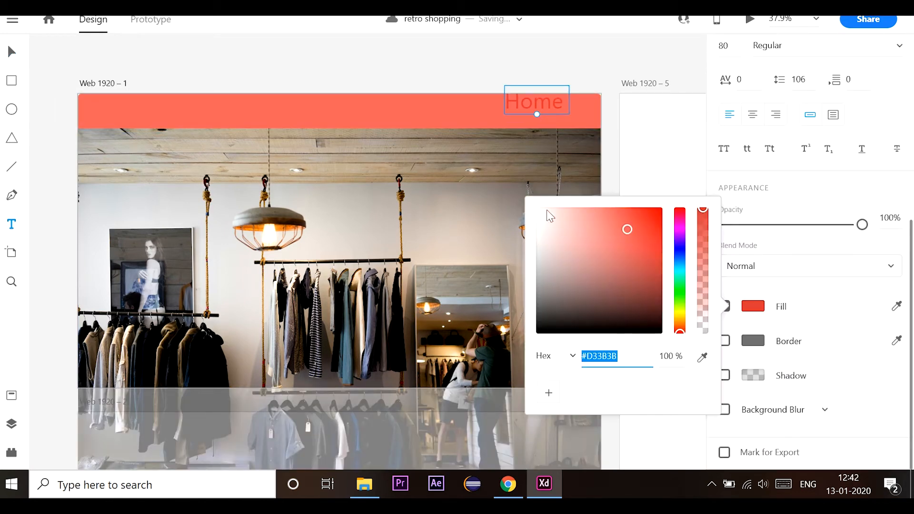
left_click(543, 210)
left_click(542, 52)
key("Escape")
left_click_drag(539, 105, 511, 119)
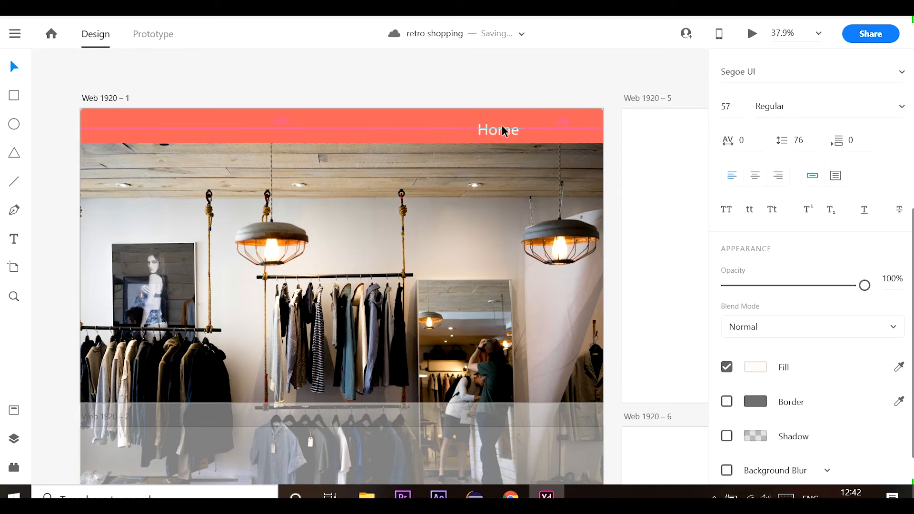
Look over the clothing store photo, the image grid below it and the empty grid on Web 1920 – 6.
scroll(495, 143, "down", 5)
scroll(431, 266, "up", 6)
scroll(431, 265, "down", 3)
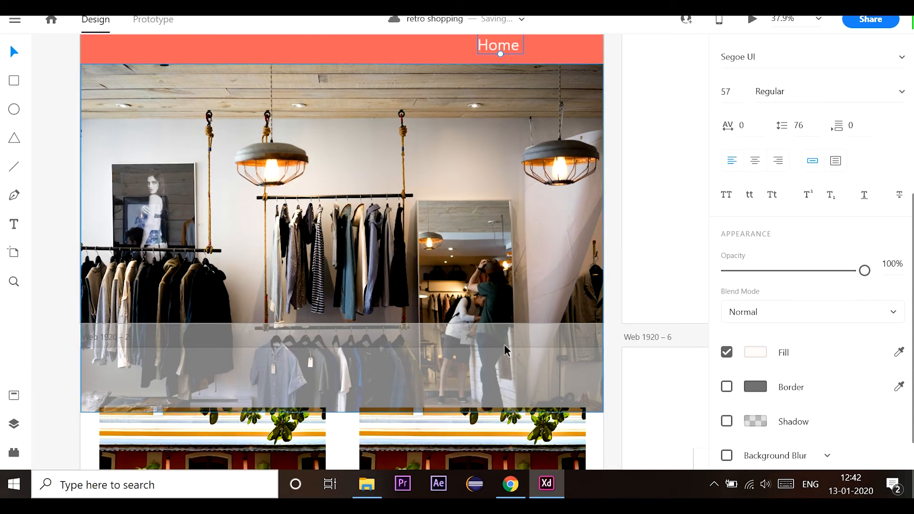
scroll(500, 329, "down", 4)
scroll(503, 318, "right", 4)
scroll(510, 255, "down", 4)
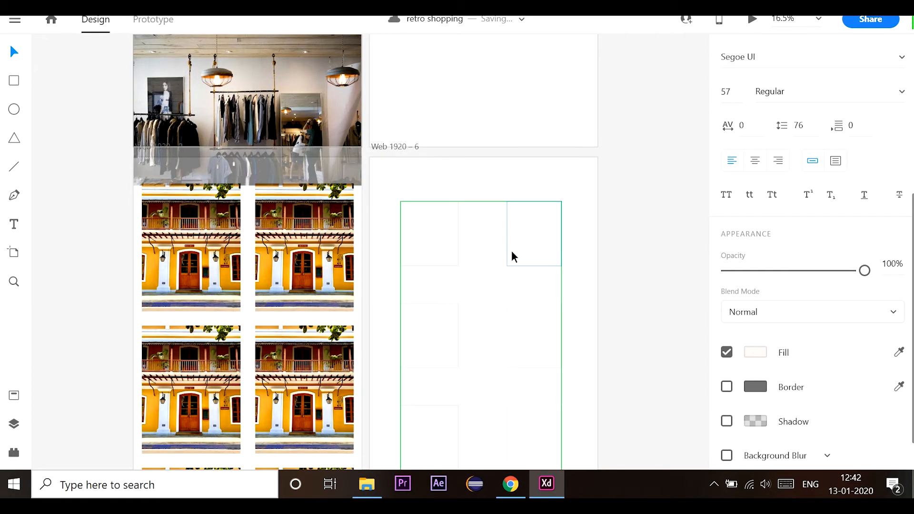
scroll(512, 256, "up", 4)
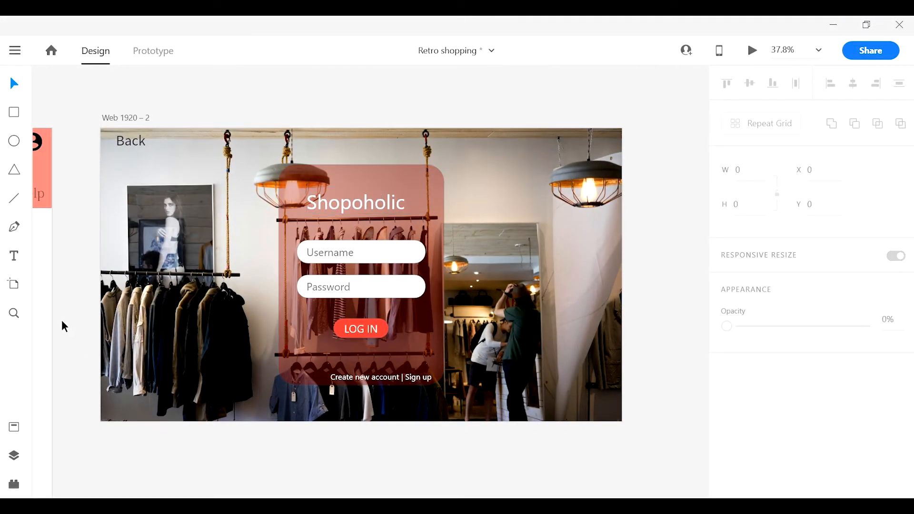
Examine the finished Web 1920 – 1 shop page from its header and TODAY'S DEALS section through the product cards to the footer.
scroll(80, 385, "left", 10)
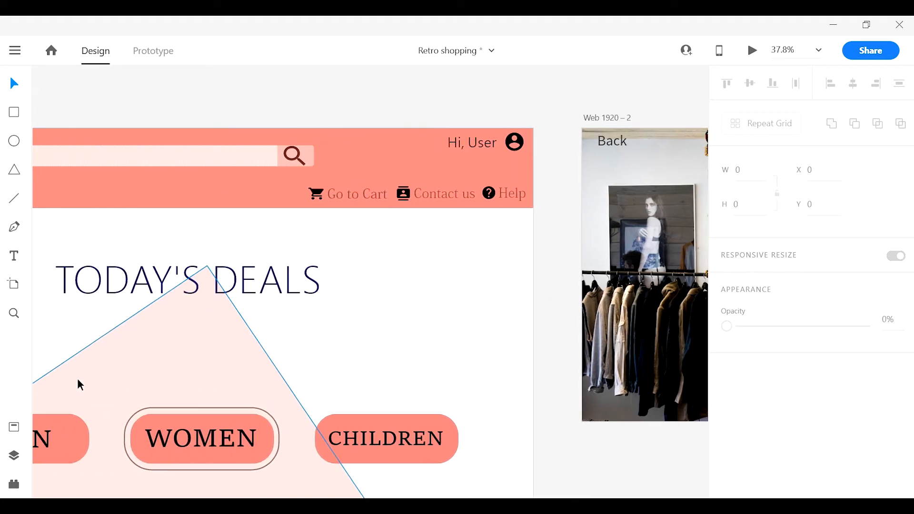
scroll(80, 385, "down", 2)
scroll(79, 385, "left", 3)
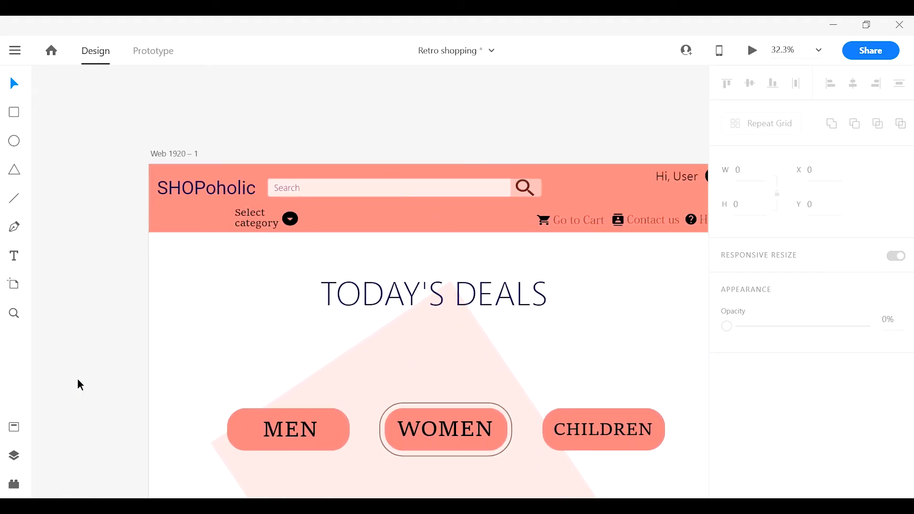
scroll(79, 385, "right", 1)
scroll(79, 385, "down", 10)
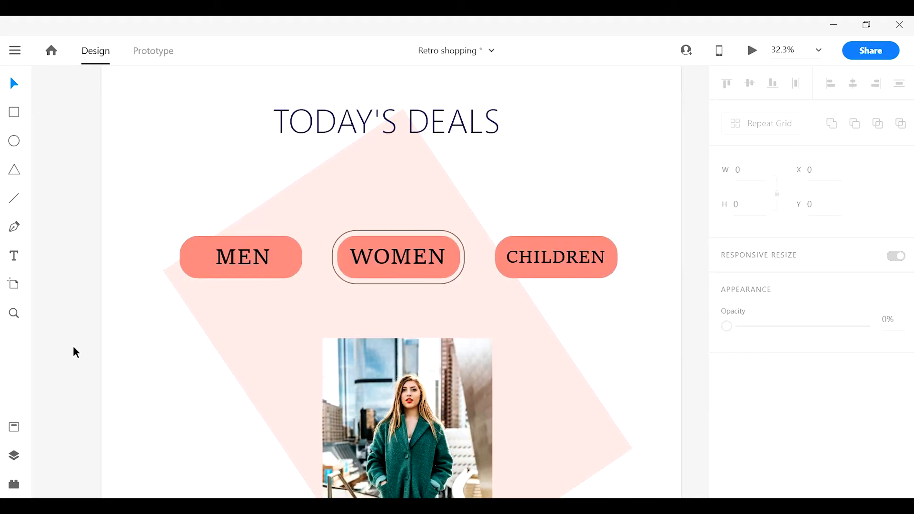
scroll(76, 353, "down", 10)
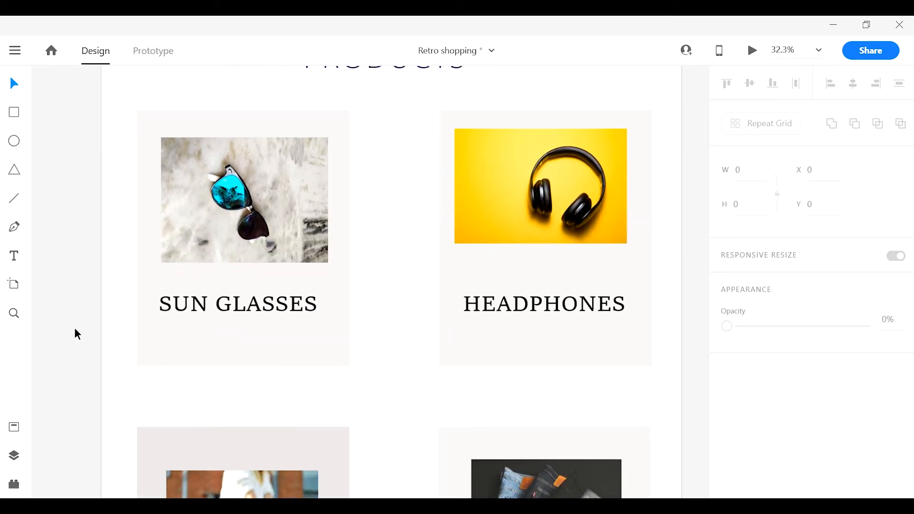
scroll(79, 322, "down", 10)
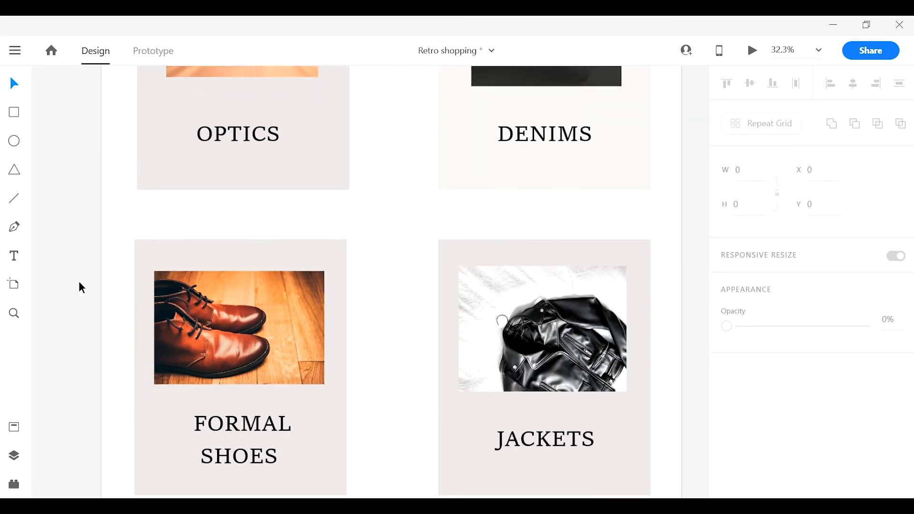
scroll(81, 265, "down", 12)
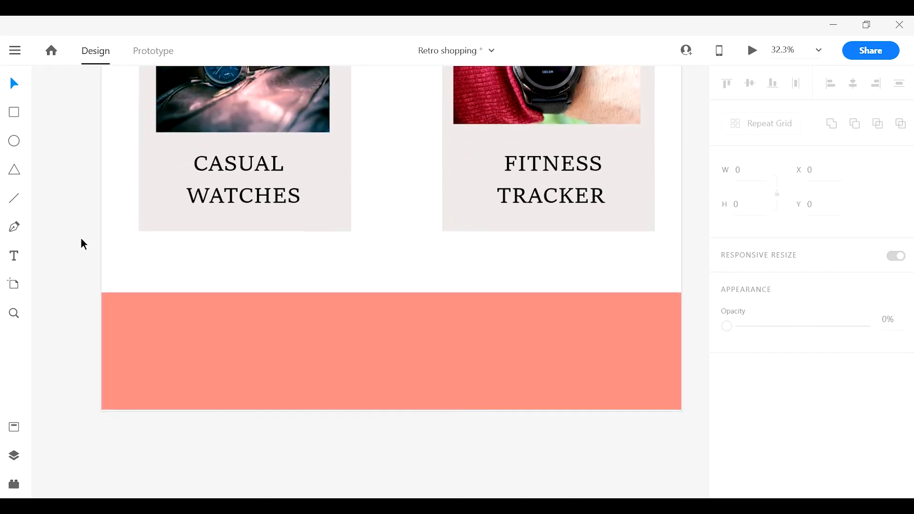
Examine the overall artboard layout and the shop page with the Newest Arrivals, Fresh Collections and CATAGORIES sections.
scroll(83, 245, "right", 3)
scroll(82, 239, "right", 8)
scroll(81, 239, "down", 6)
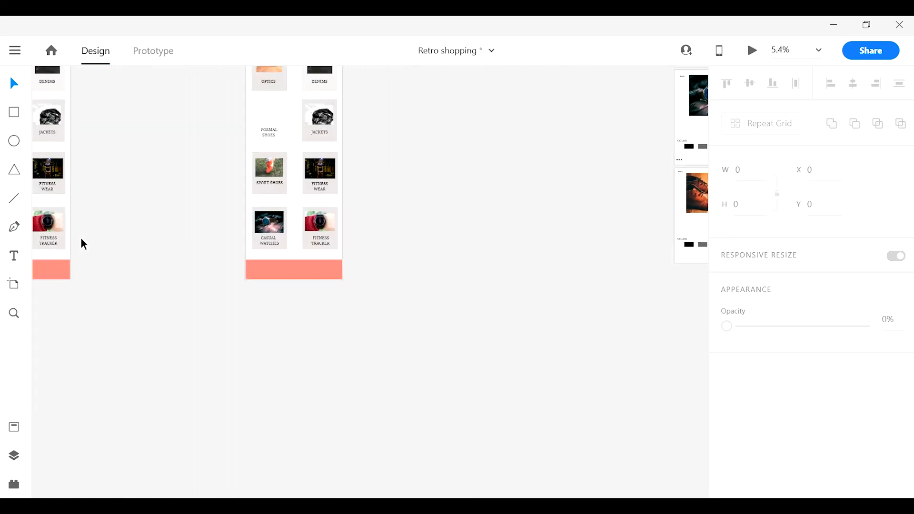
scroll(82, 240, "up", 3)
scroll(83, 244, "up", 3)
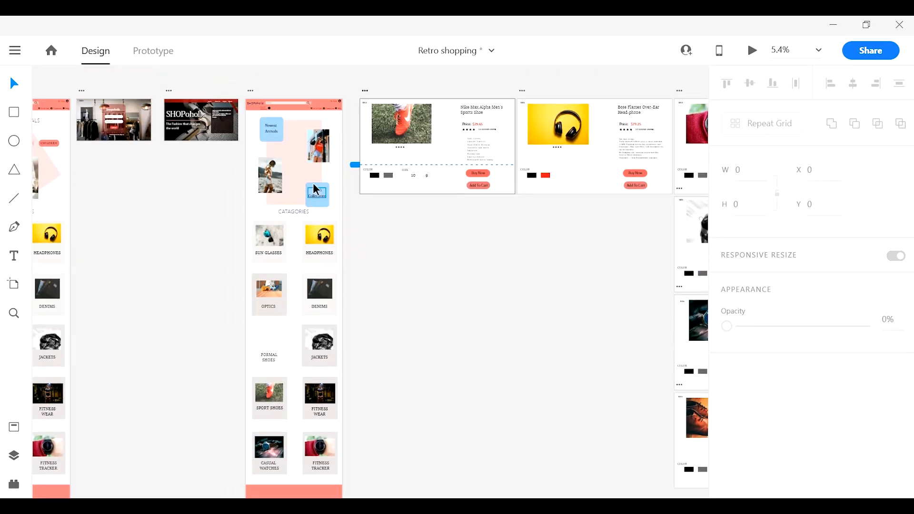
scroll(317, 189, "up", 3)
scroll(315, 176, "up", 2)
scroll(328, 200, "up", 1)
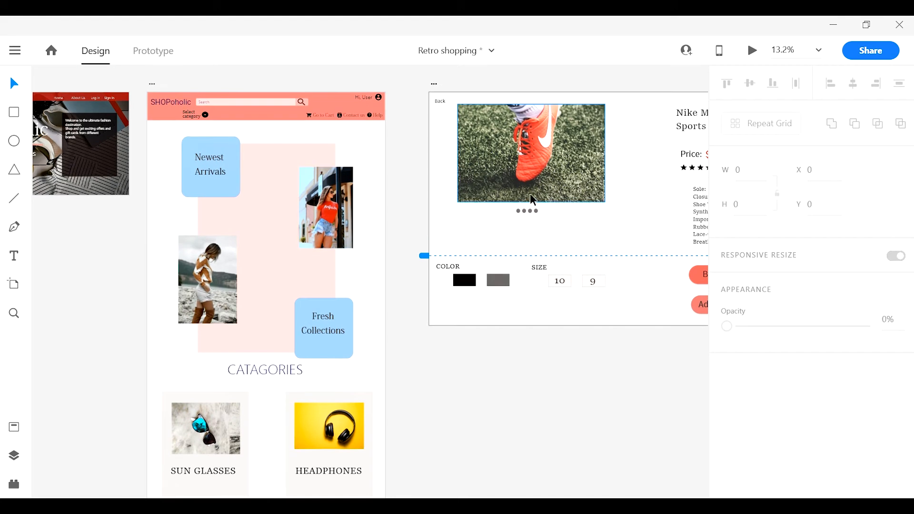
Examine the product description pages for the Nike sports shoe, the Bose headphones and the fitness watch.
left_click(538, 196)
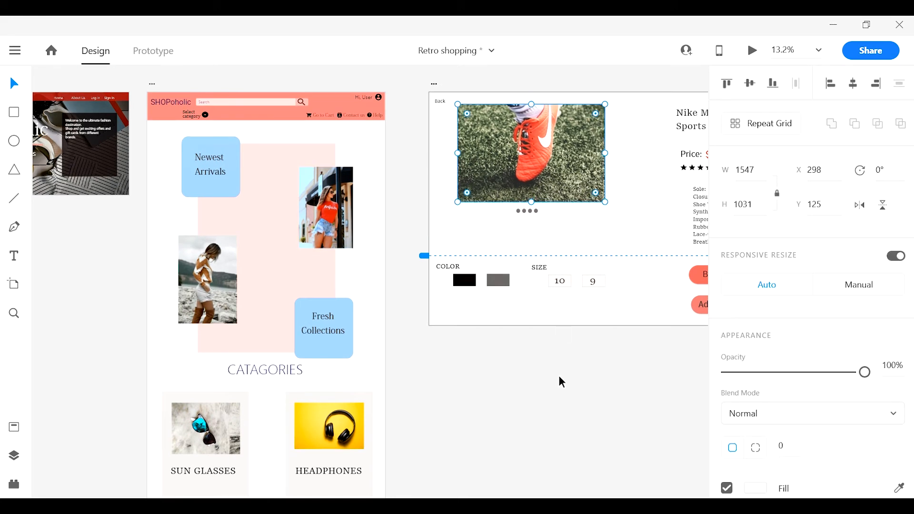
left_click(560, 377)
scroll(559, 377, "right", 4)
scroll(560, 377, "up", 3)
scroll(560, 377, "down", 3)
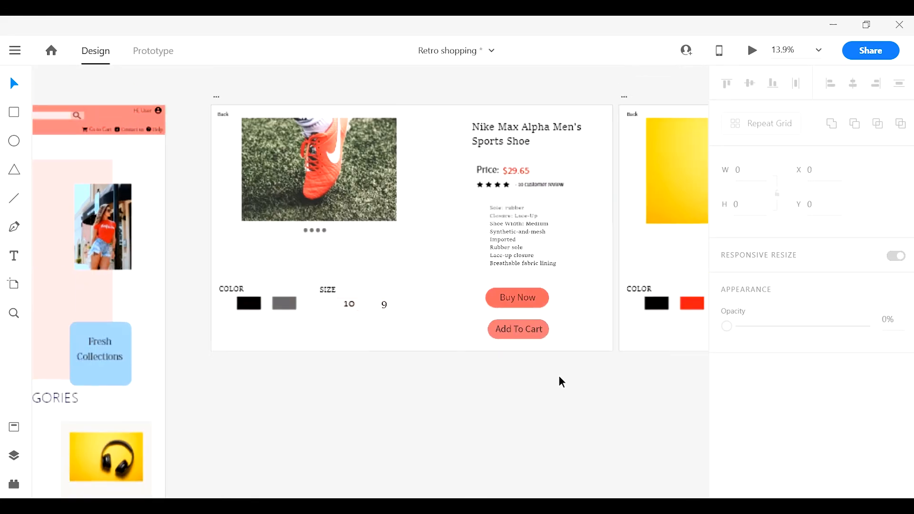
scroll(562, 382, "up", 1)
scroll(562, 382, "up", 2)
scroll(562, 382, "right", 3)
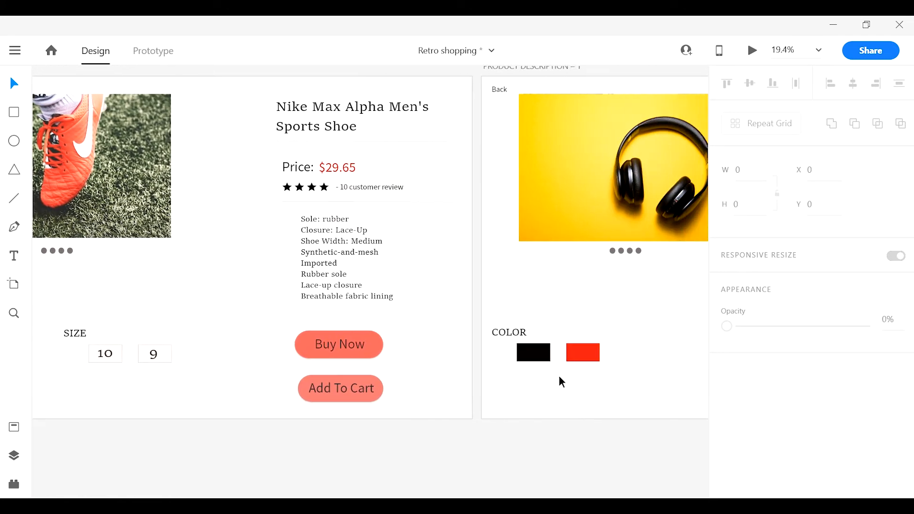
scroll(562, 382, "right", 10)
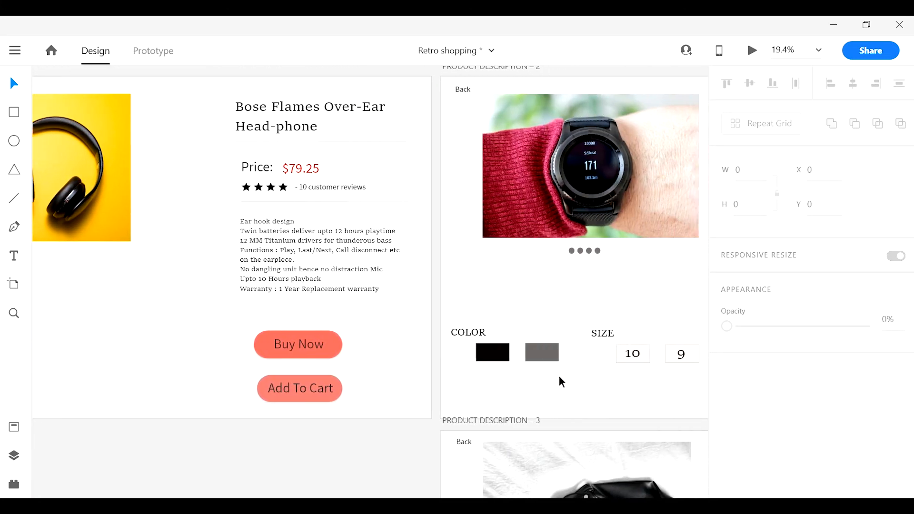
scroll(562, 382, "right", 6)
Examine the product description pages for the leather jacket, the water-resistant watch and the formal leather shoes.
scroll(562, 382, "down", 4)
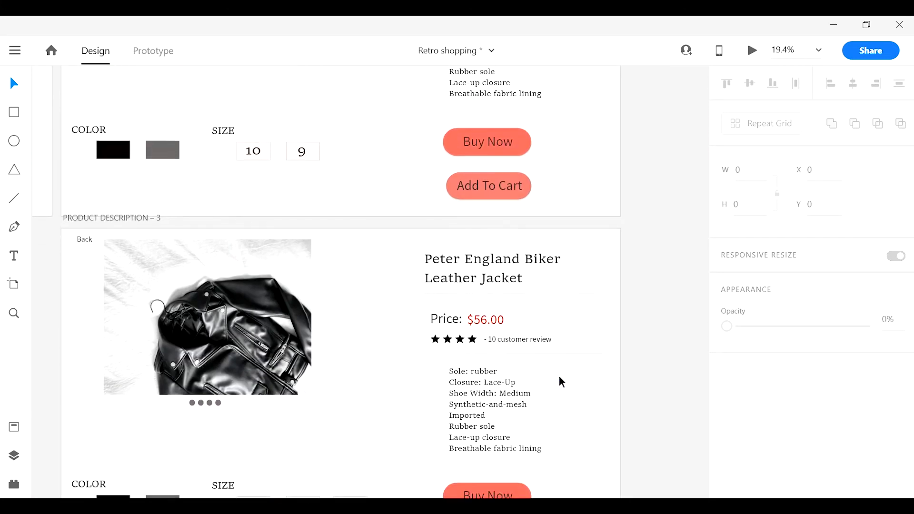
scroll(562, 382, "down", 3)
scroll(561, 367, "down", 2)
scroll(561, 367, "up", 3)
scroll(560, 351, "down", 2)
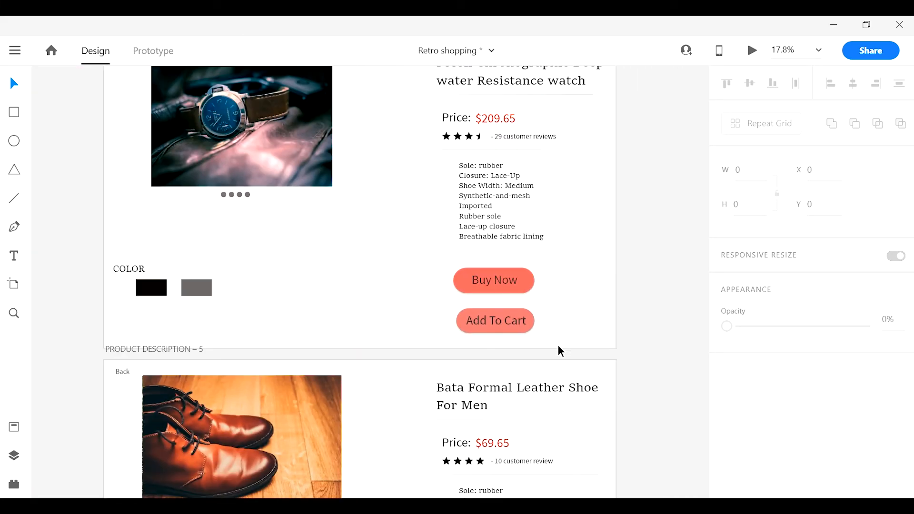
scroll(560, 351, "down", 7)
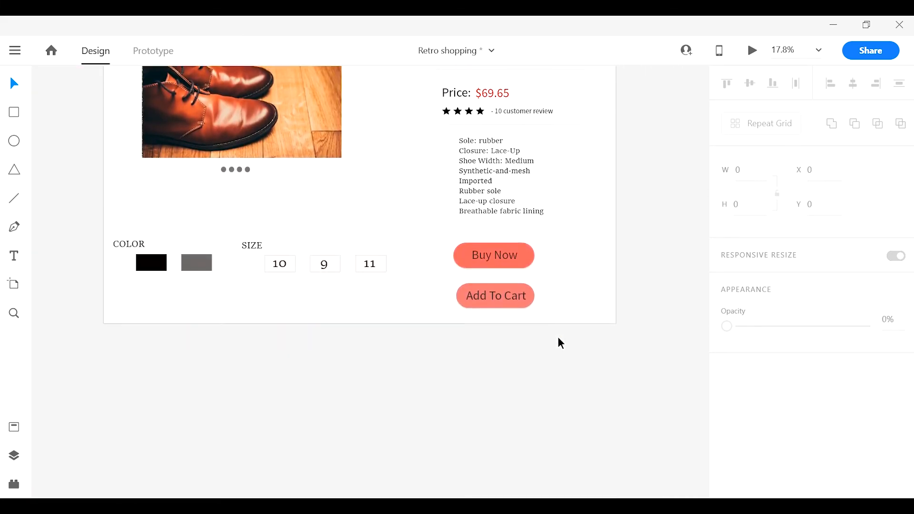
scroll(560, 343, "down", 5)
Examine the SHOPoholic landing page on Web 1920 – 3, including its background photo, navigation links and welcome text.
scroll(560, 343, "up", 1)
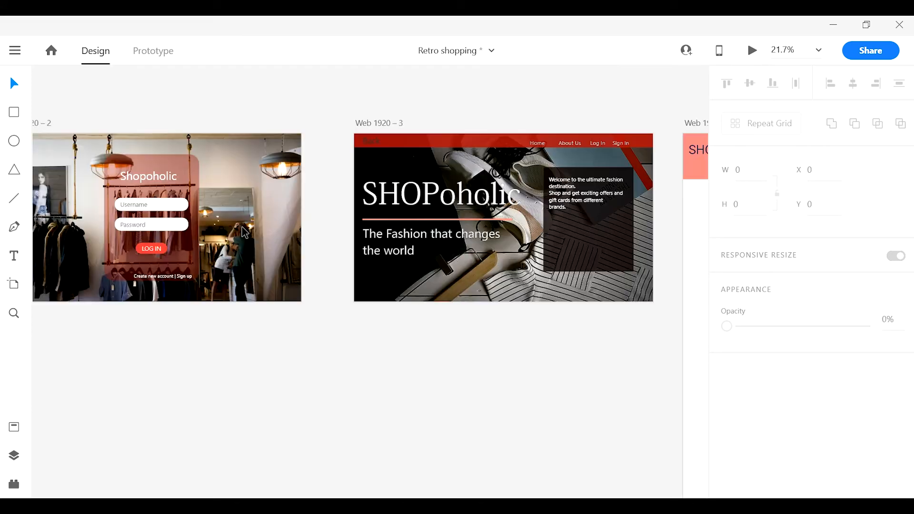
scroll(241, 231, "right", 3)
scroll(295, 222, "up", 5)
scroll(295, 222, "up", 1)
scroll(296, 222, "right", 2)
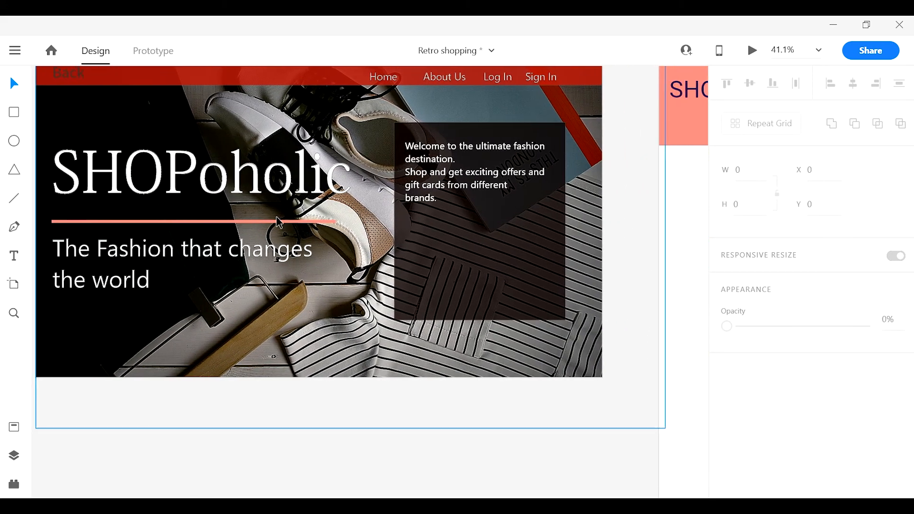
right_click(278, 222)
left_click(210, 456)
scroll(274, 358, "up", 1)
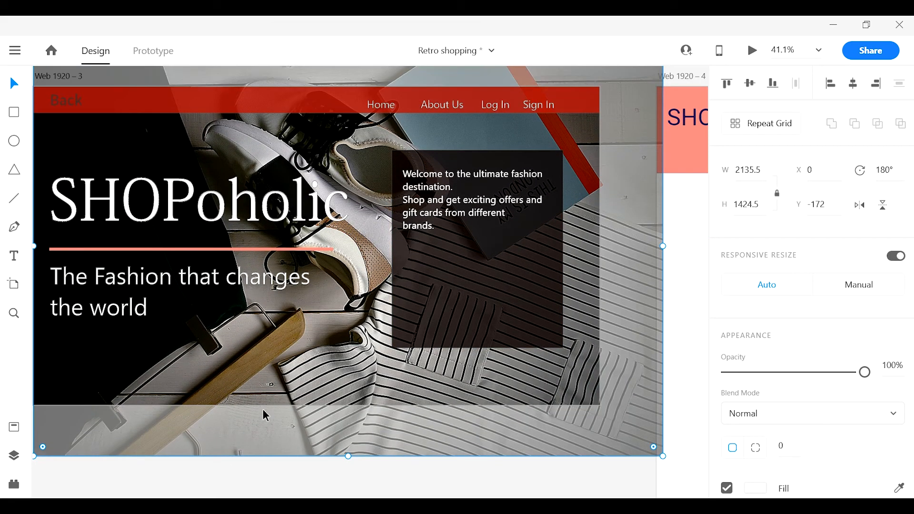
left_click(262, 472)
scroll(302, 384, "right", 5)
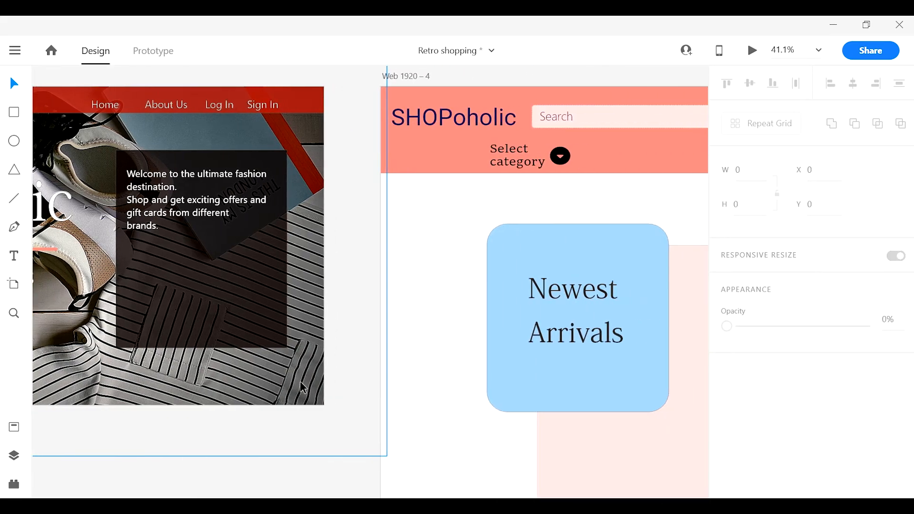
Fit all artboards in view and switch to Prototype mode.
scroll(301, 384, "right", 4)
scroll(301, 384, "down", 3)
scroll(301, 383, "up", 1)
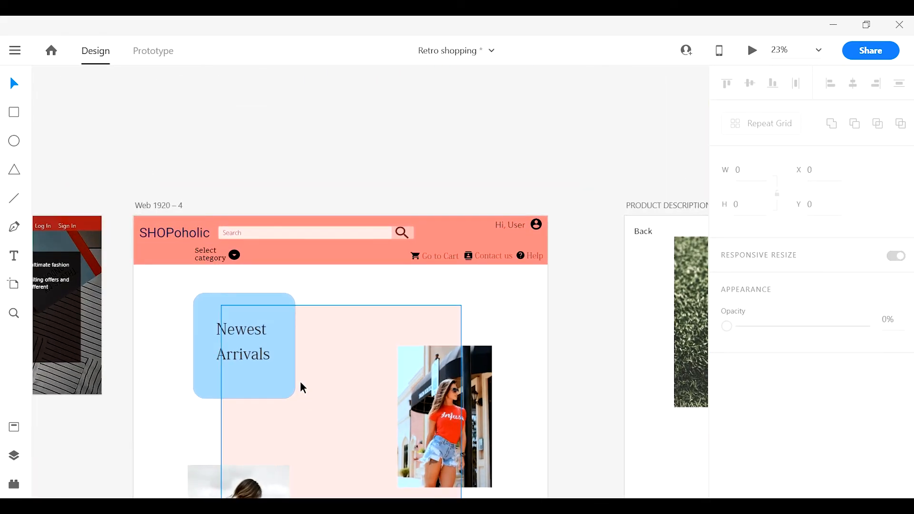
key("ctrl+0")
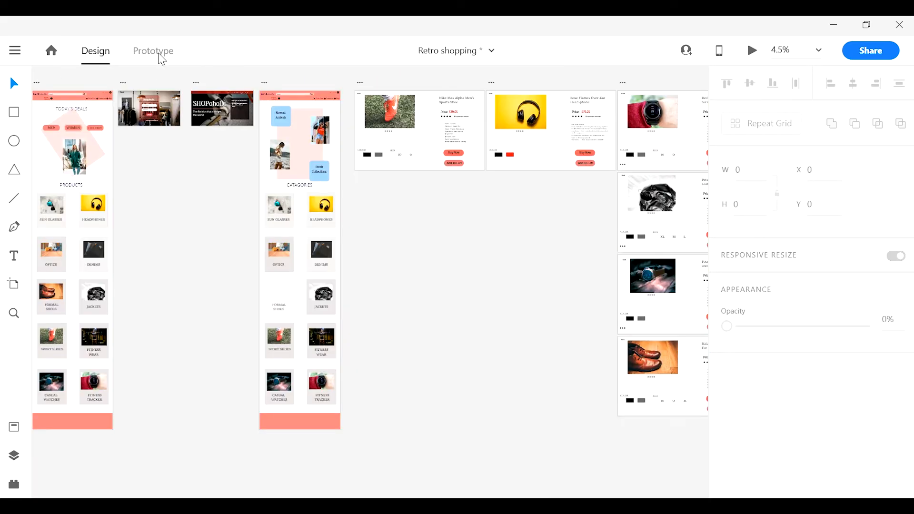
left_click(159, 57)
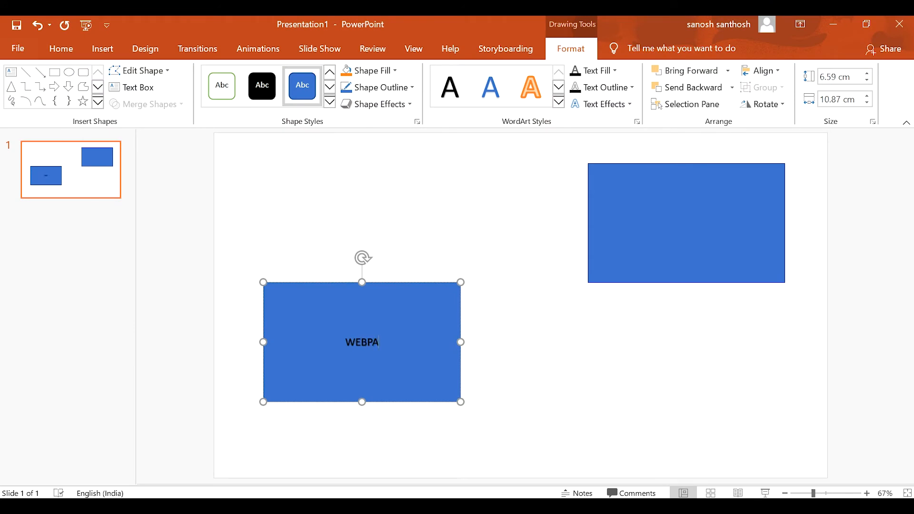
In PowerPoint, label the two blue rectangles "WEB PAGE 01" and "WEBPAGE 02".
left_click(673, 208)
left_click(387, 344)
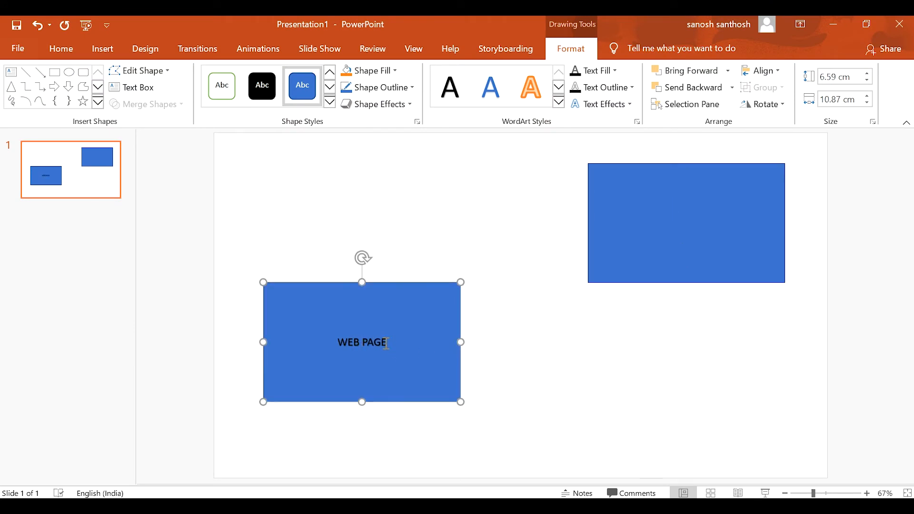
left_click(710, 202)
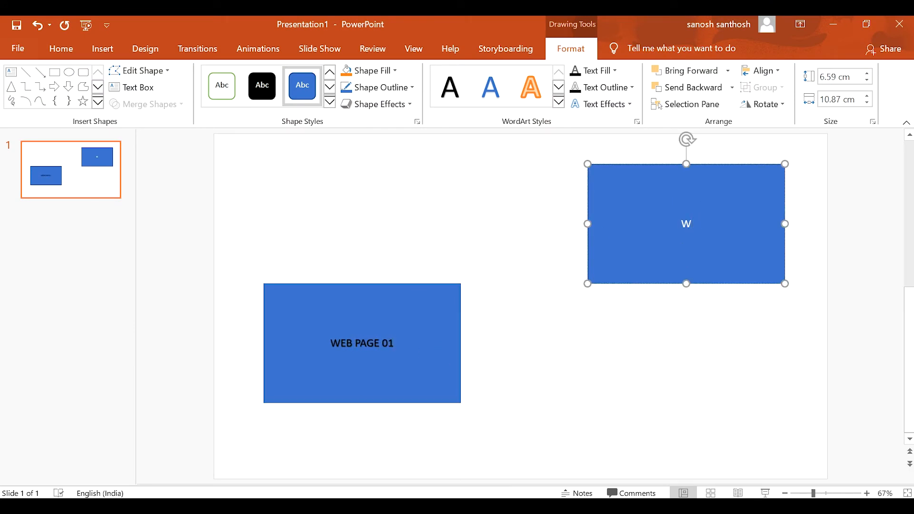
type("WEBPAGE 02")
left_click(539, 148)
Try to link the WEB PAGE 01 rectangle to the WEBPAGE 02 rectangle with an arrow line.
left_click_drag(541, 312, 589, 224)
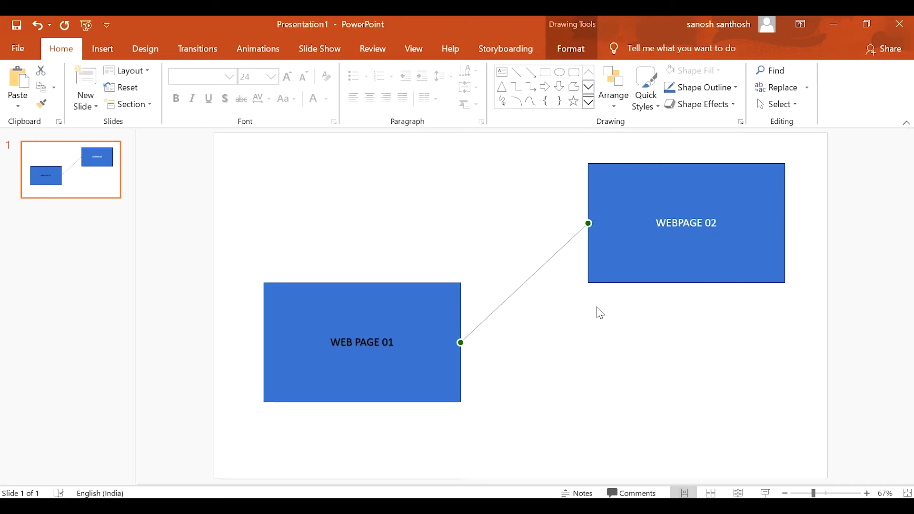
left_click(598, 313)
left_click(573, 238)
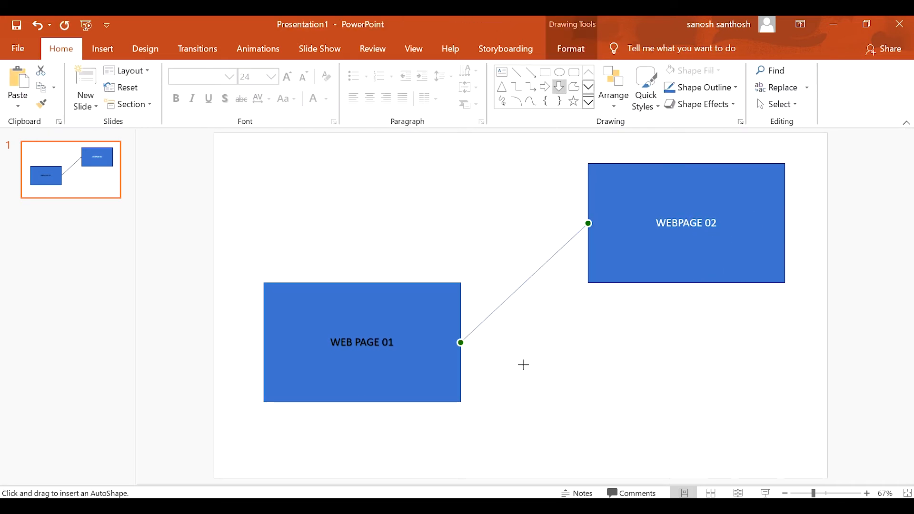
Try a small block arrow below the connecting line, rotated to point diagonally up toward WEBPAGE 02.
left_click_drag(524, 365, 539, 410)
left_click_drag(532, 339, 492, 412)
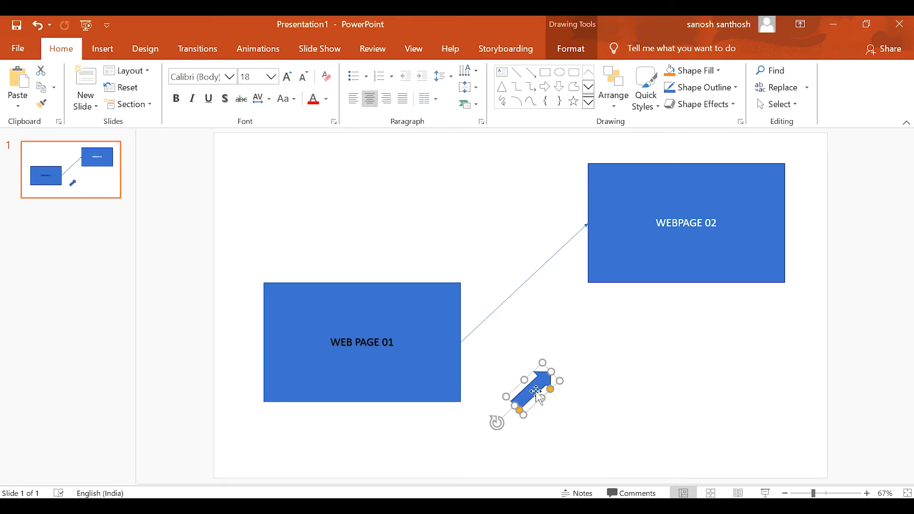
left_click(540, 323)
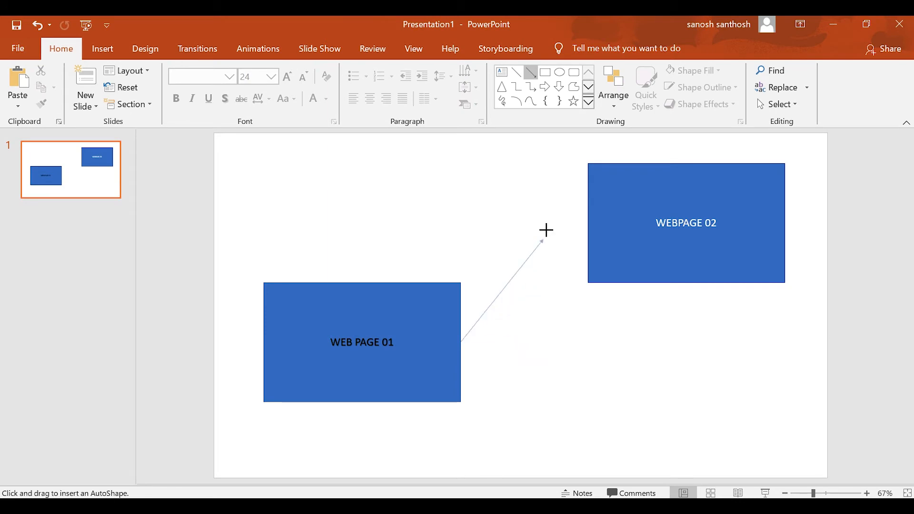
Draw a straight arrow connector from the right edge of WEB PAGE 01 to the left edge of WEBPAGE 02.
left_click_drag(591, 223, 589, 223)
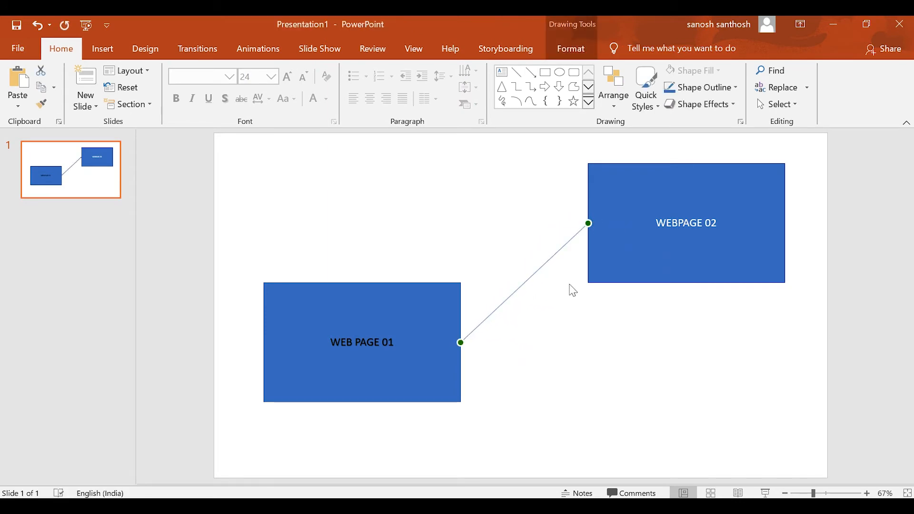
left_click(560, 320)
left_click(574, 240)
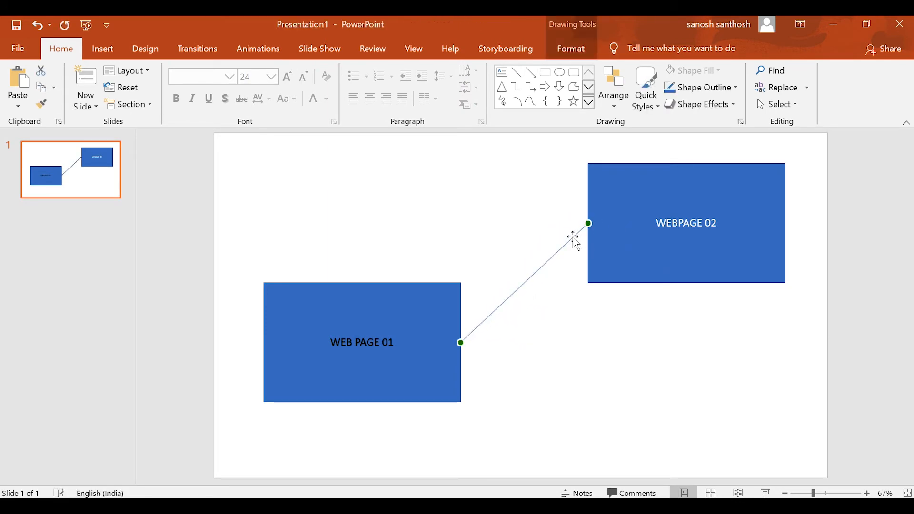